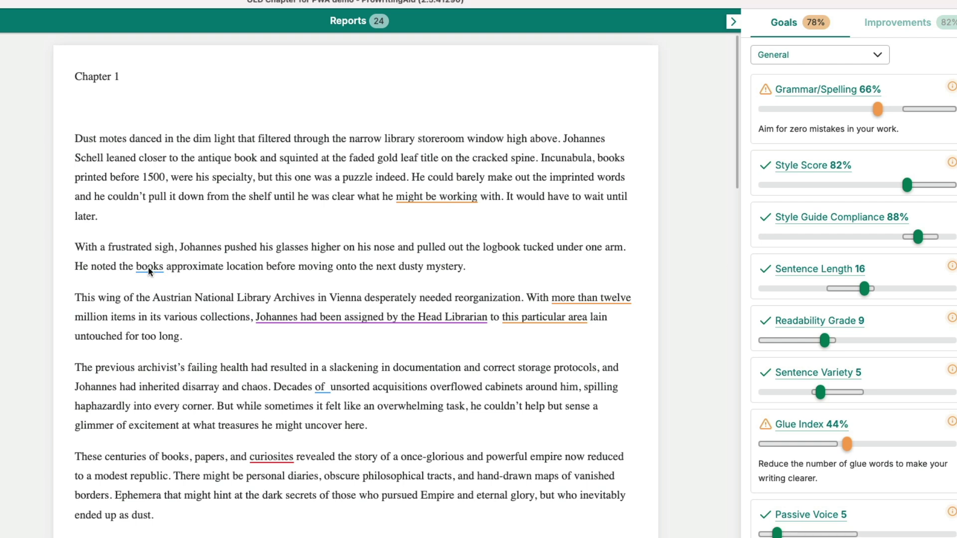
- Change 'books' to possessive 'book's' and remove the extra space after 'of'
click(152, 266)
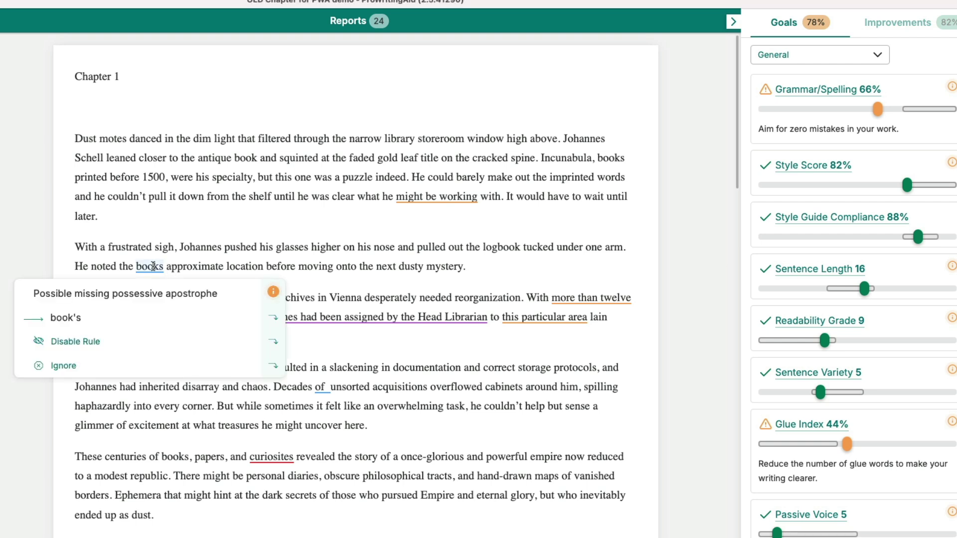
click(147, 304)
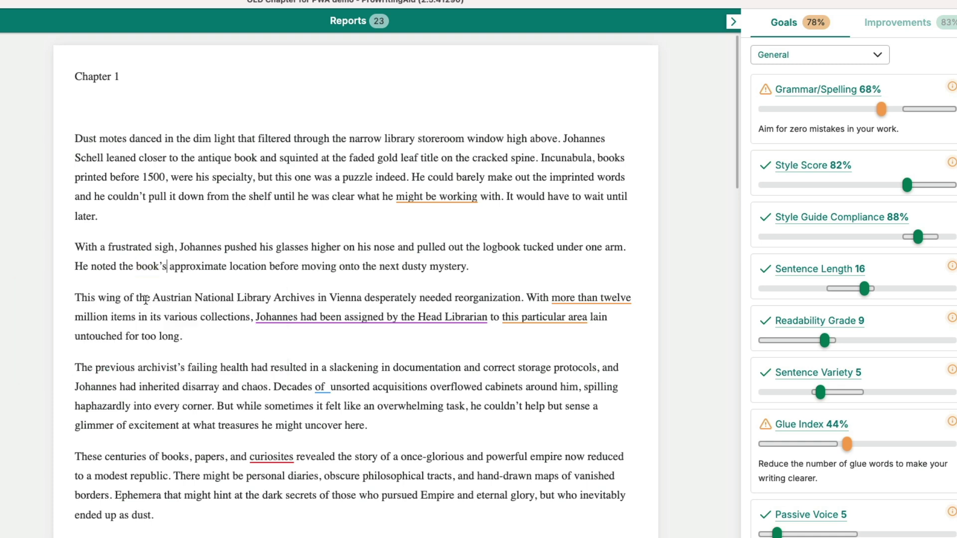
mouse_move(326, 392)
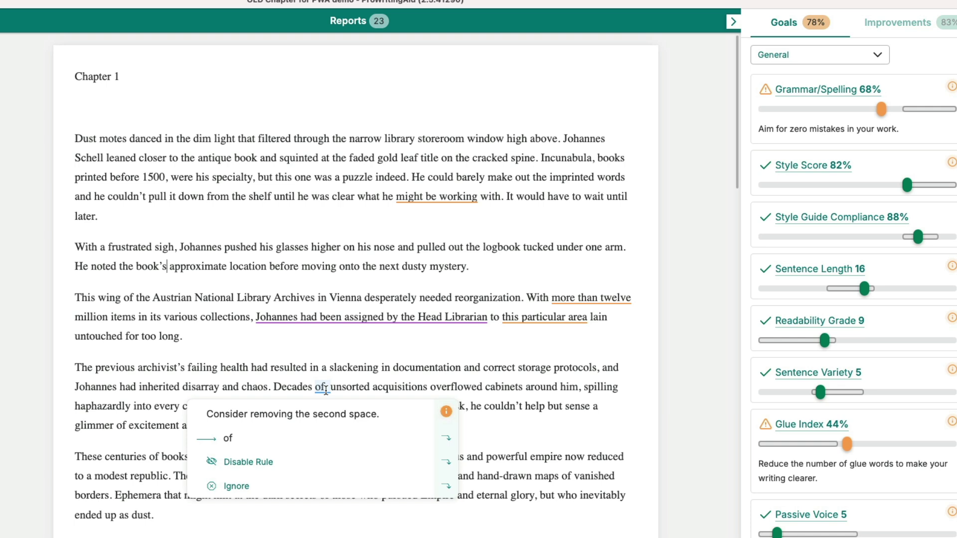
click(326, 424)
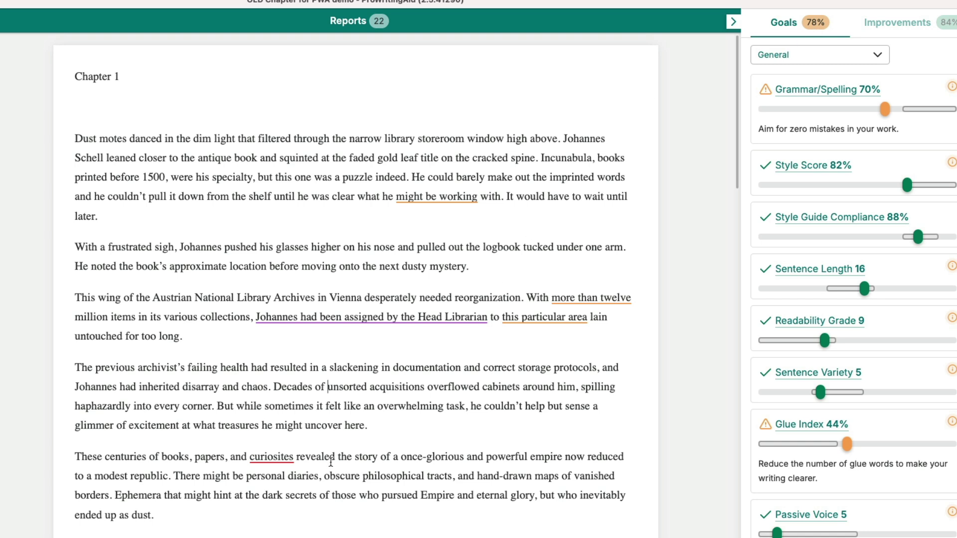
- Accept the 'curiosities' spelling fix for 'curiosites', raising Grammar/Spelling to 72%
mouse_move(269, 458)
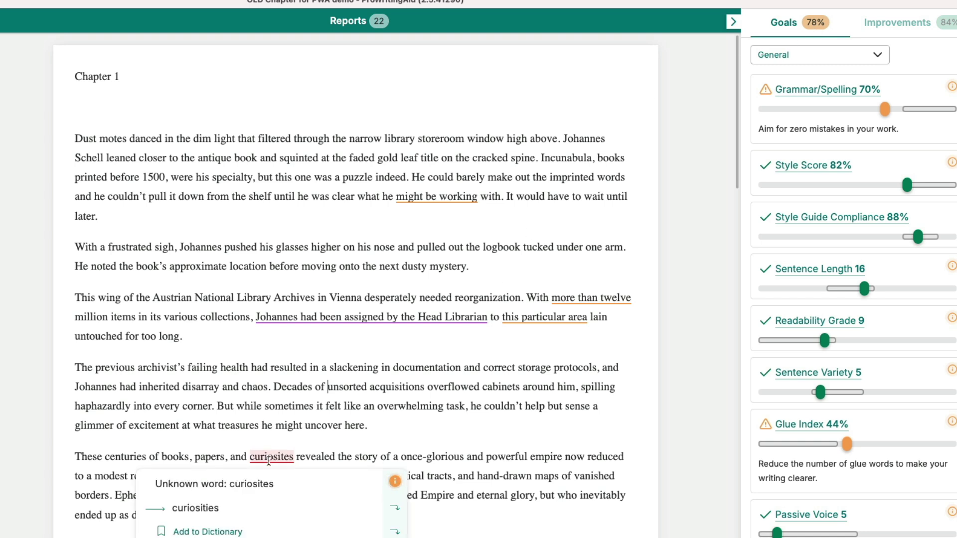
click(268, 494)
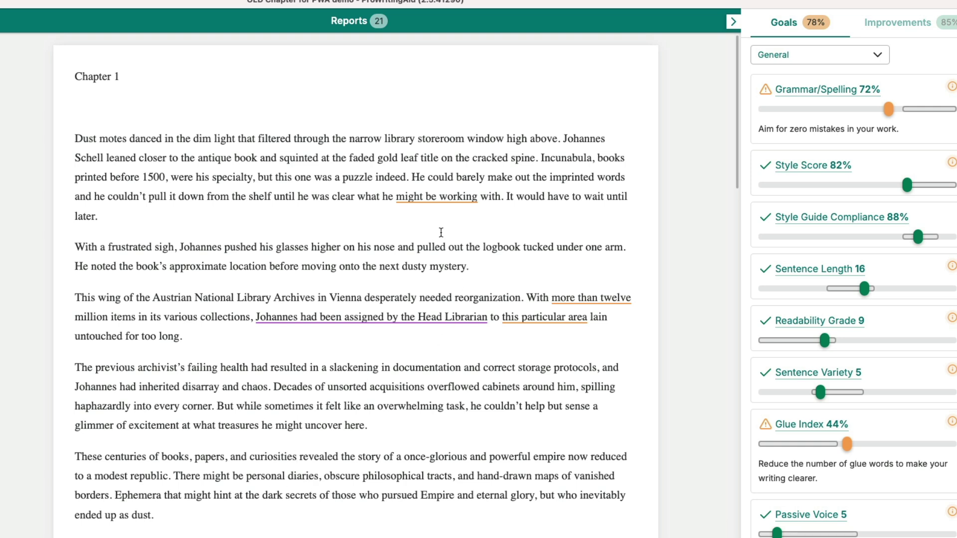
mouse_move(444, 195)
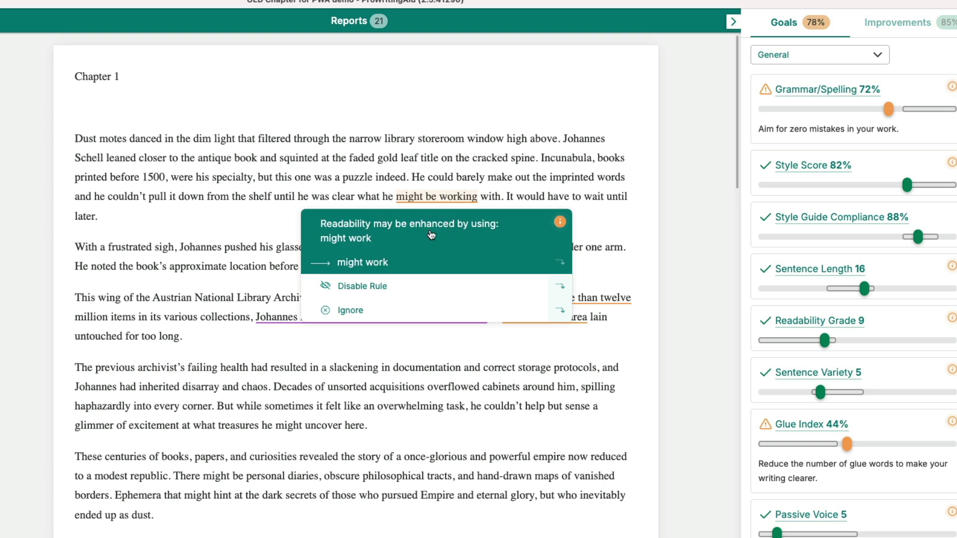
- Ignore the 'might be working' readability note and accept the active-voice rewrite of the librarian clause
click(413, 307)
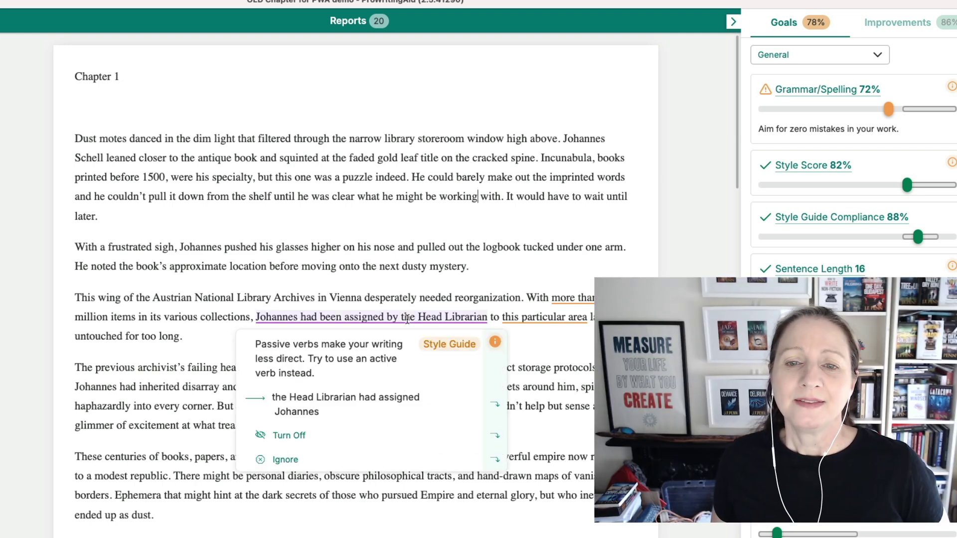
mouse_move(413, 312)
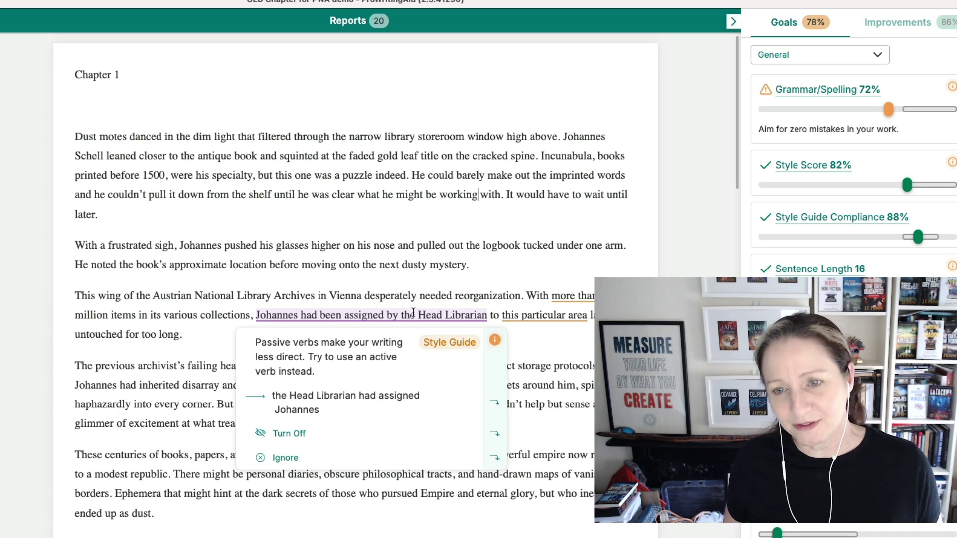
click(388, 379)
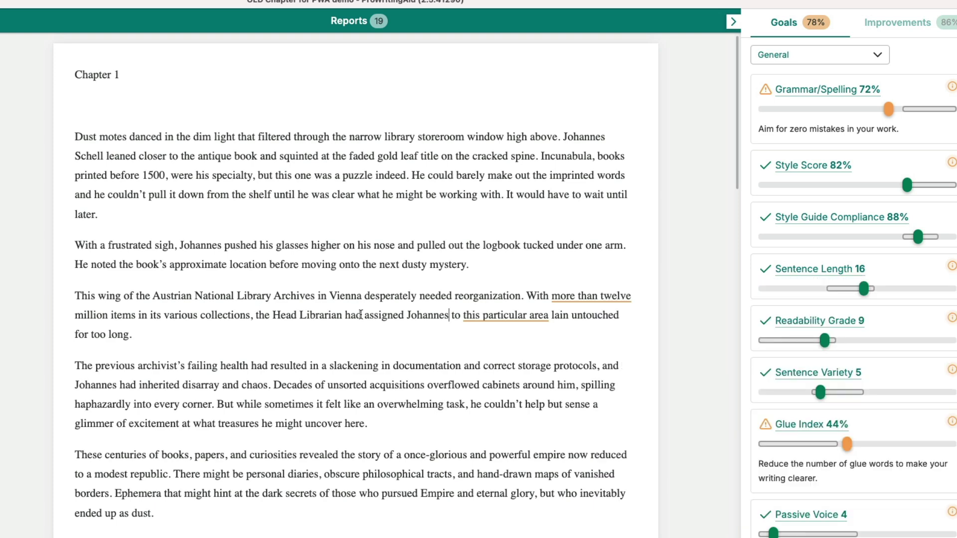
- Shorten 'this particular area' to 'this area' and 'more than twelve' to 'over twelve'
mouse_move(520, 319)
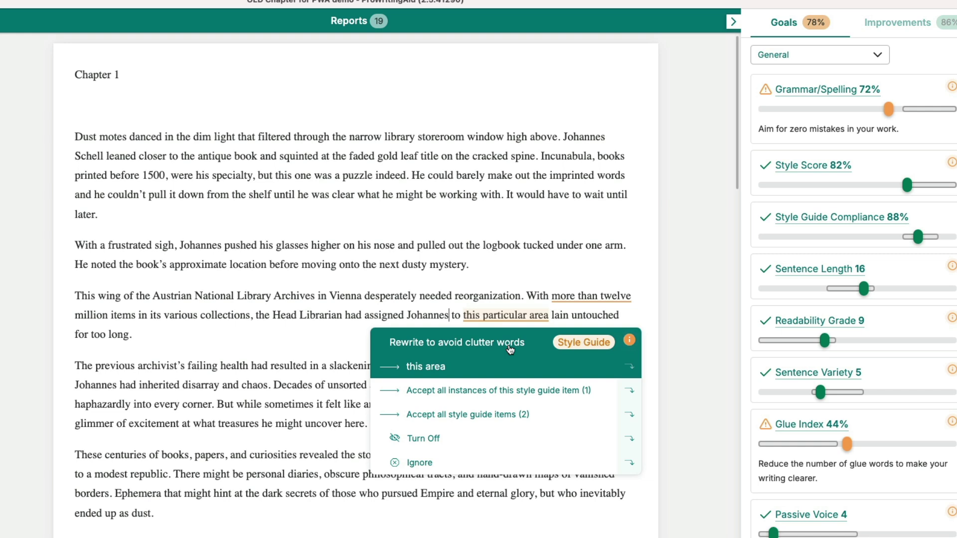
click(456, 358)
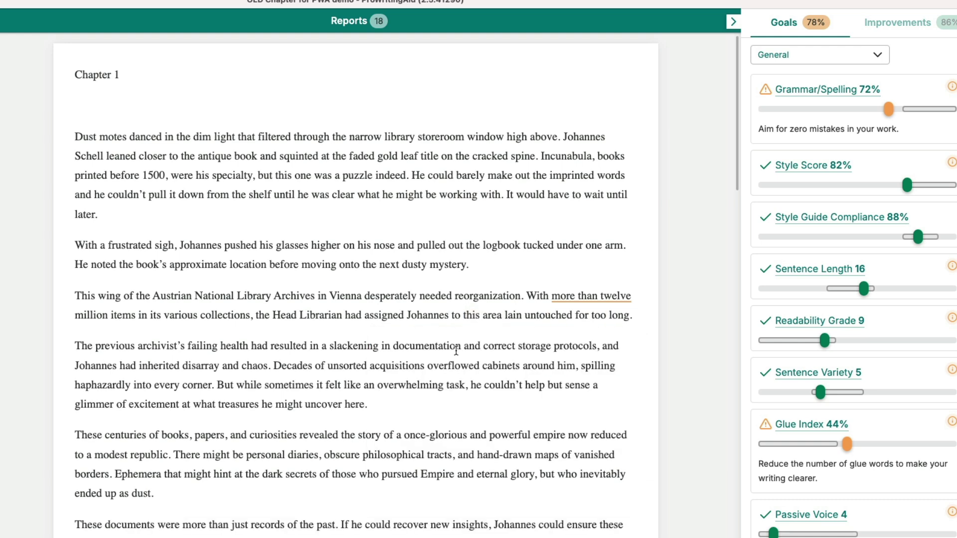
mouse_move(582, 296)
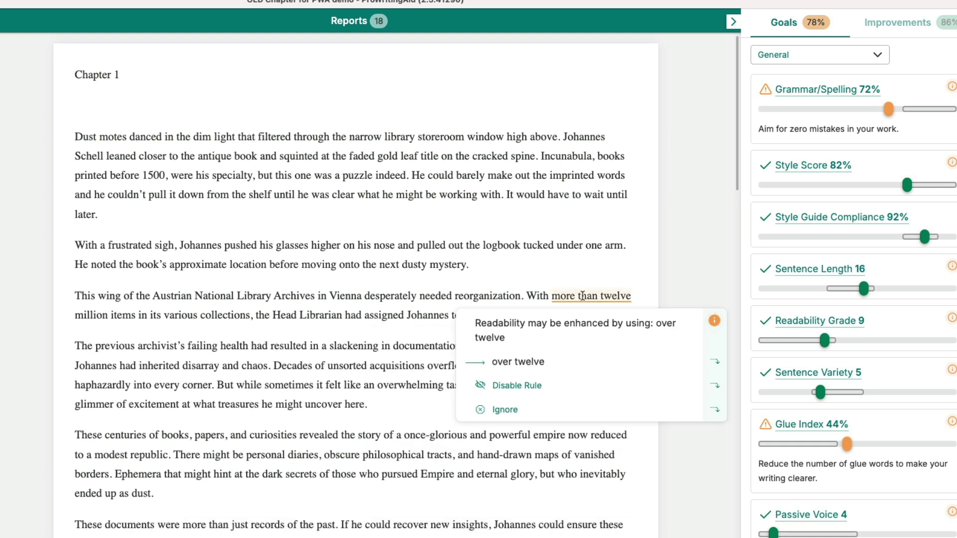
click(567, 331)
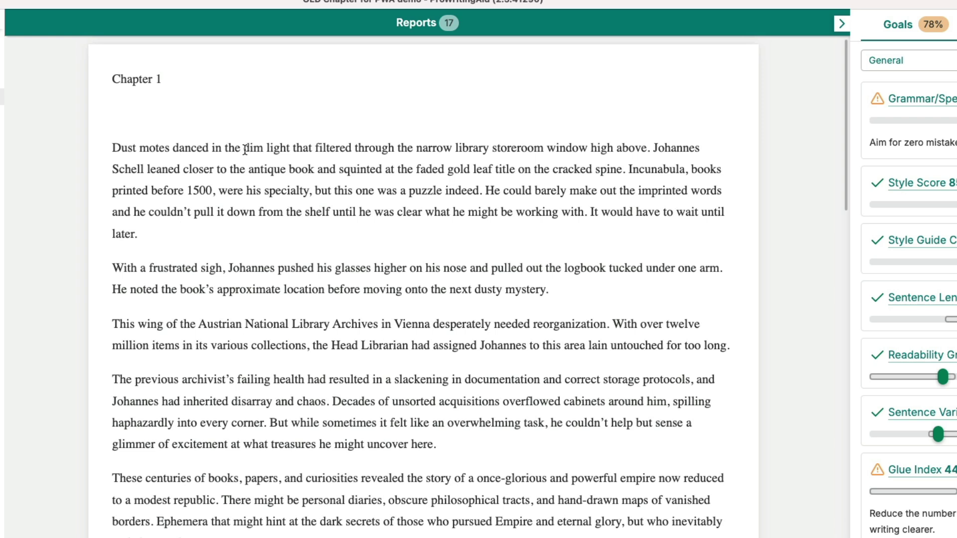
drag(193, 137, 235, 137)
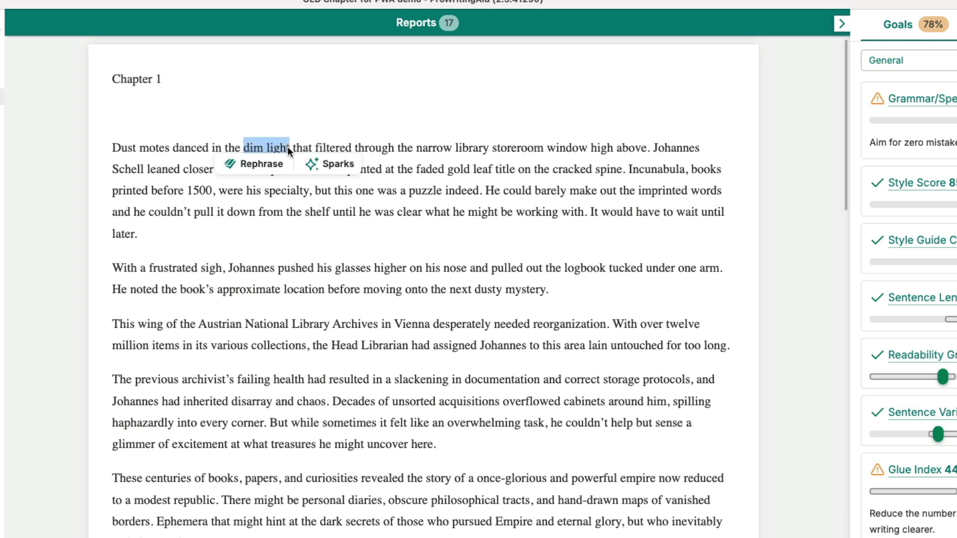
- Rephrase the dust-motes opening sentence, browsing the Fluency and then Sensory suggestions
click(264, 168)
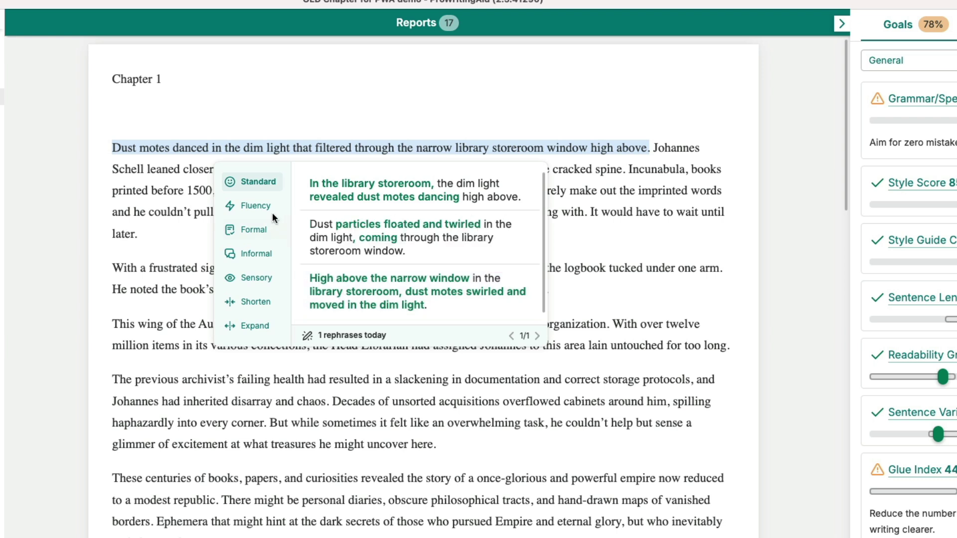
click(256, 207)
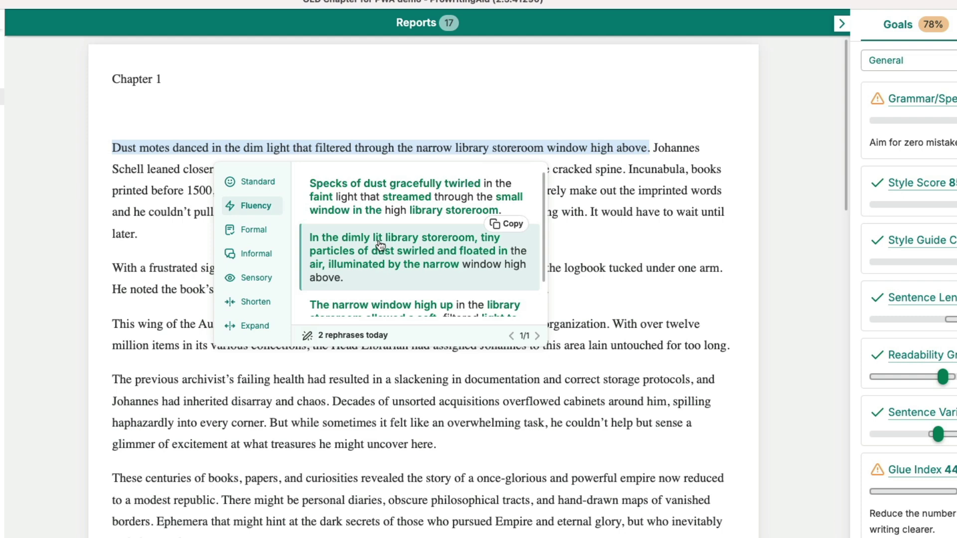
scroll(381, 241, down, 2)
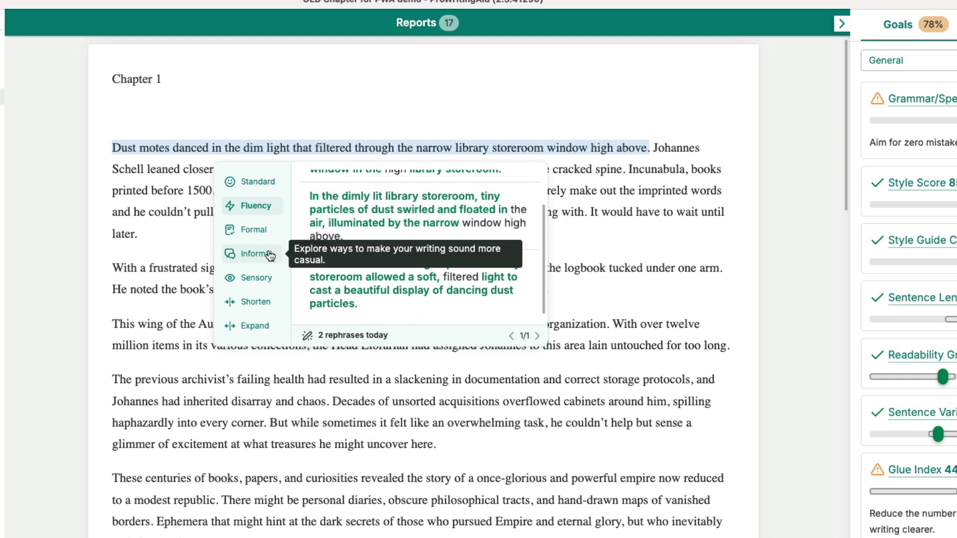
click(263, 278)
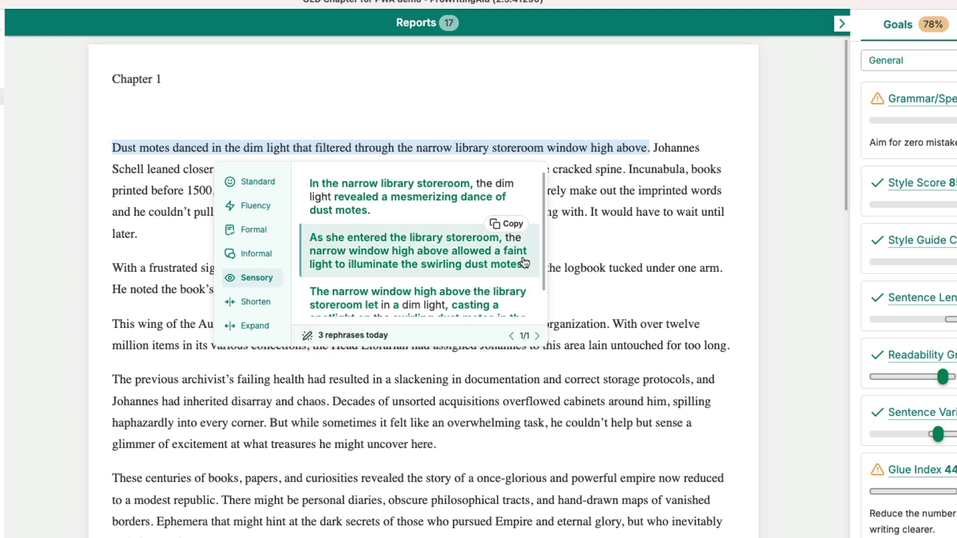
scroll(524, 262, down, 1)
scroll(524, 262, down, 1)
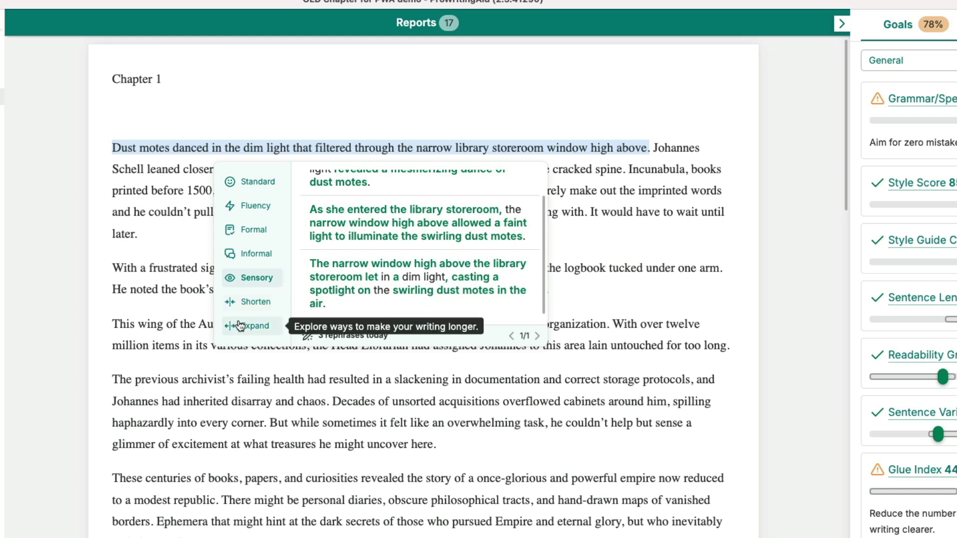
scroll(457, 394, down, 20)
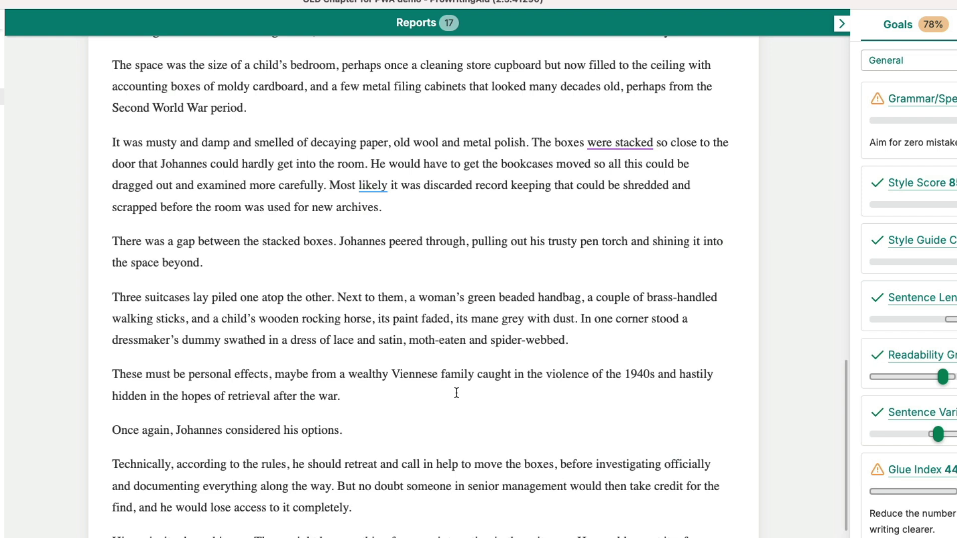
click(373, 185)
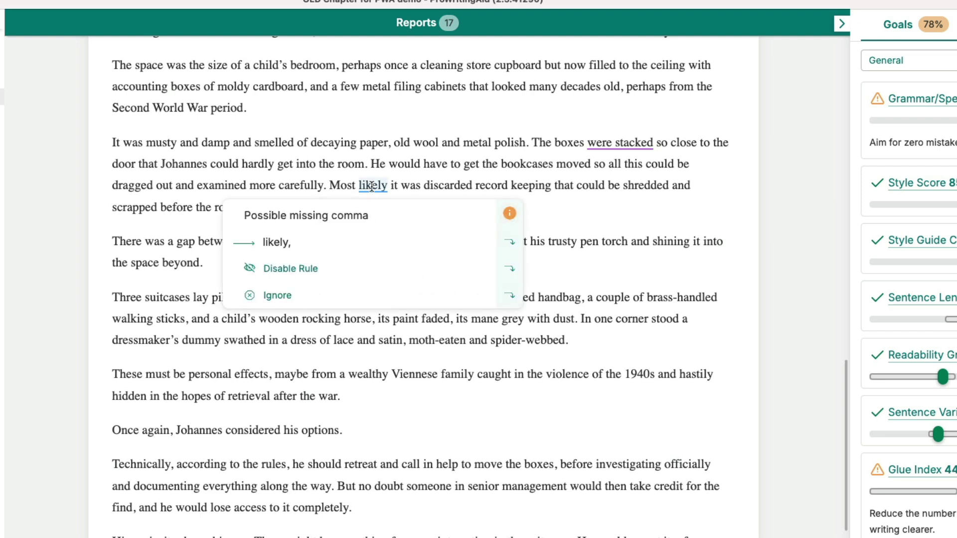
click(362, 224)
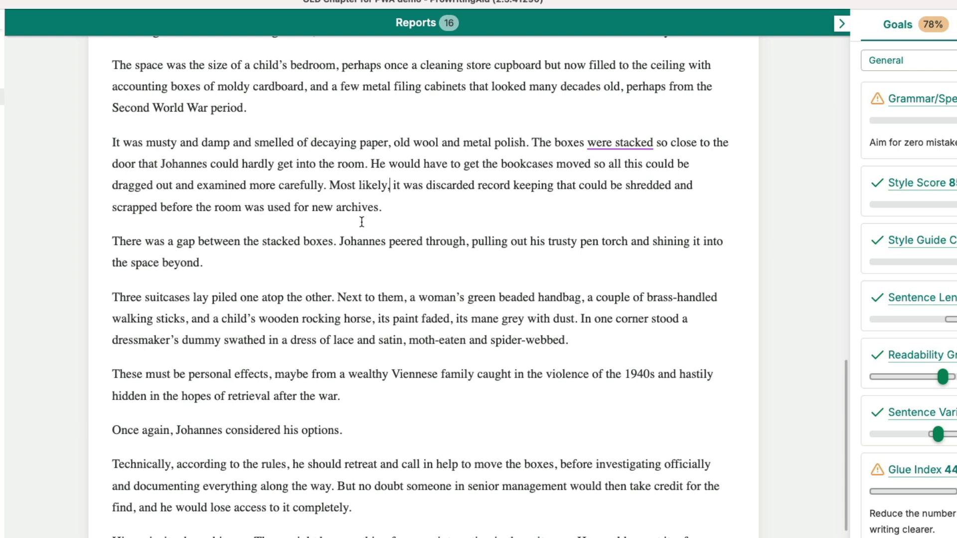
mouse_move(627, 140)
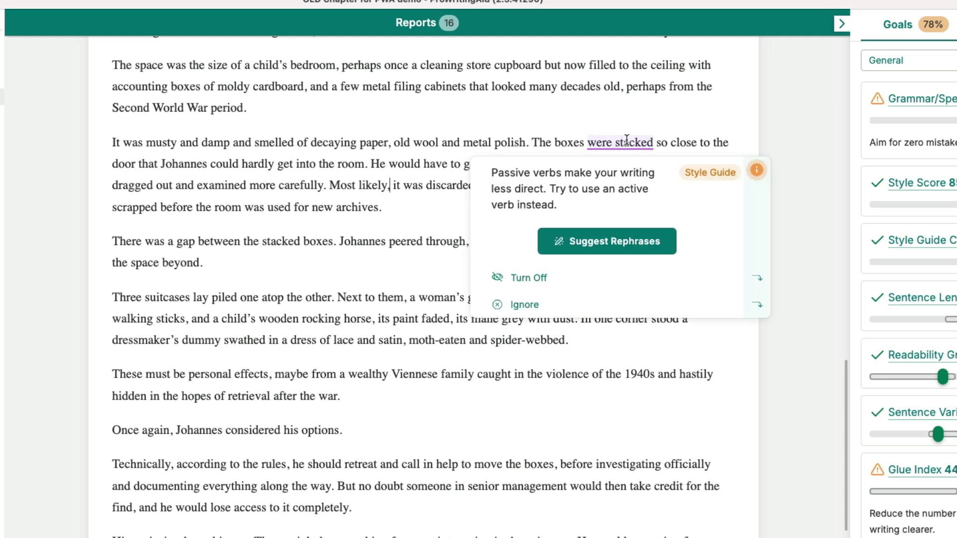
click(531, 304)
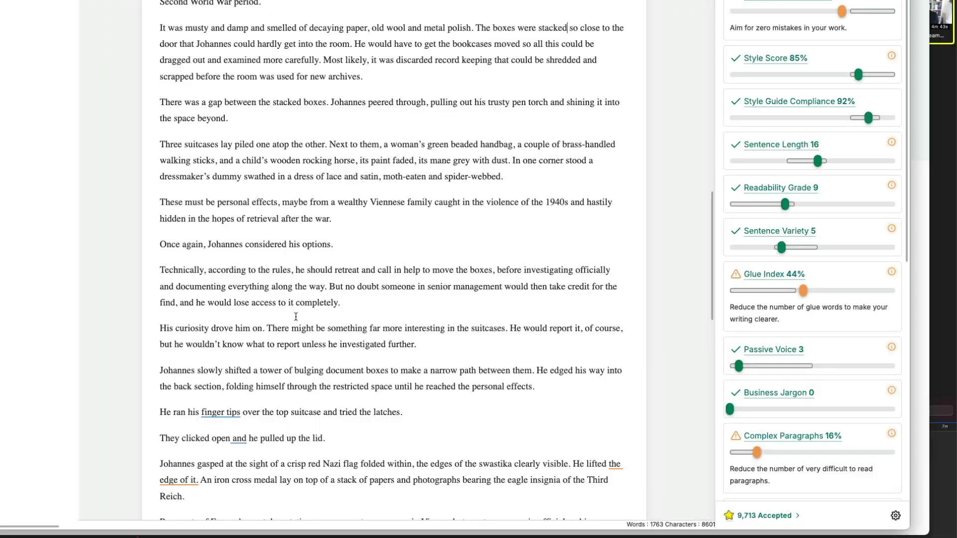
mouse_move(227, 417)
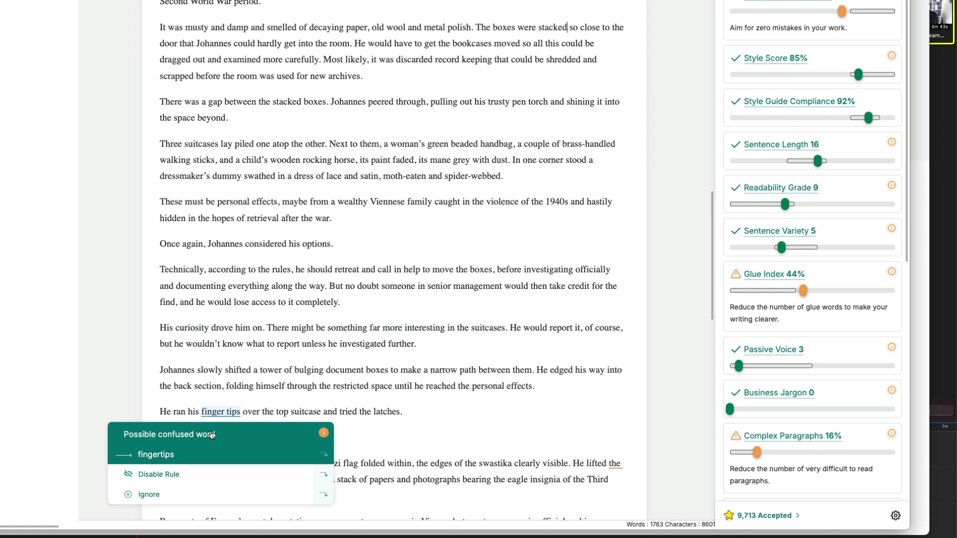
click(211, 438)
mouse_move(243, 439)
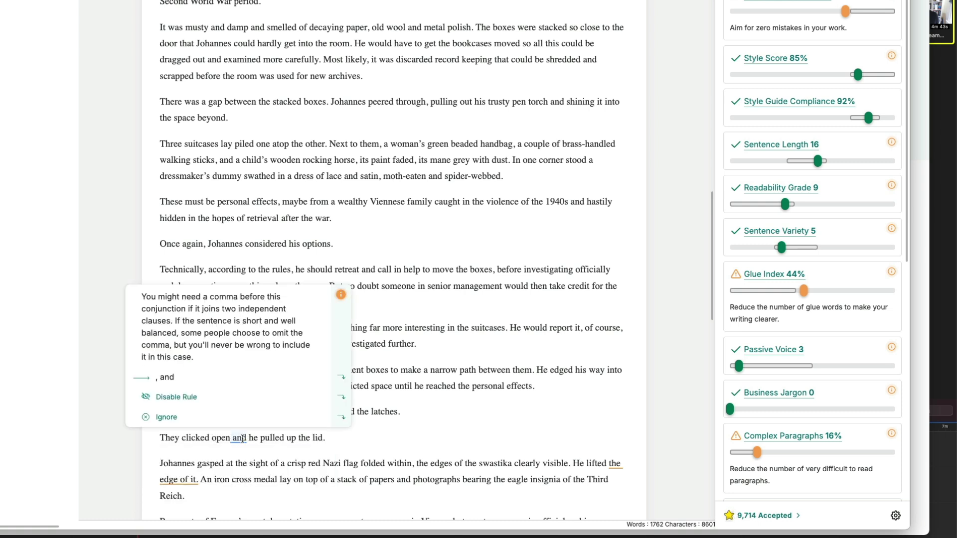
click(240, 362)
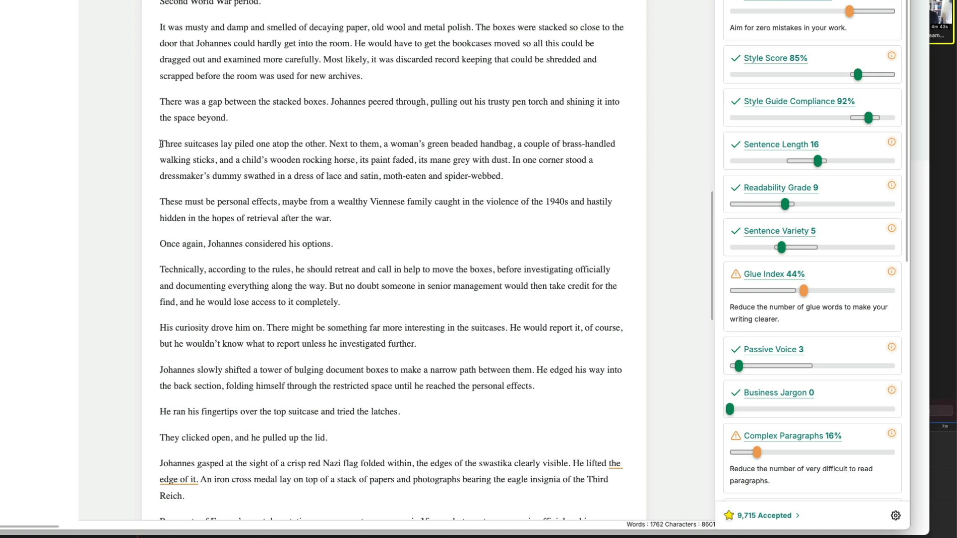
- Run Sparks Emotion Detail on the Three suitcases paragraph to generate an emotional continuation
drag(160, 144, 515, 176)
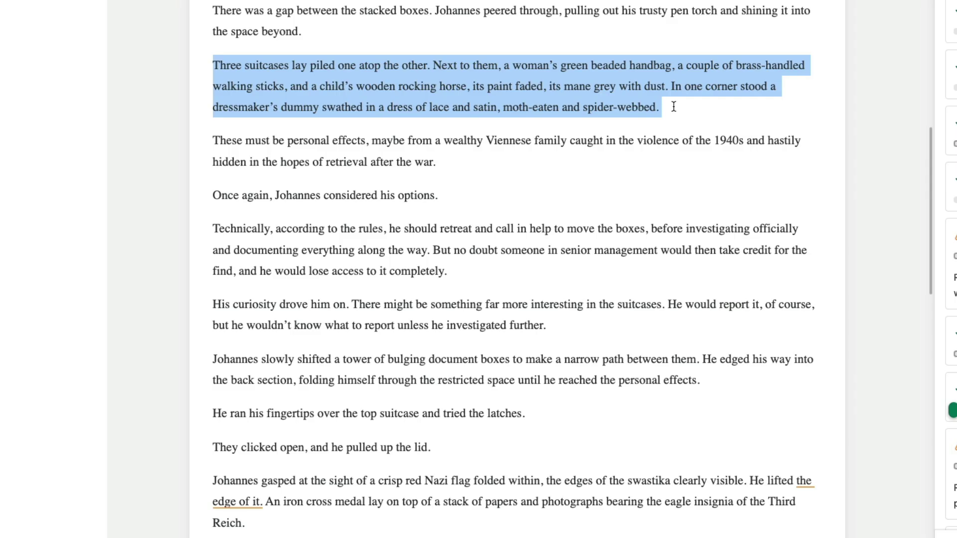
click(715, 122)
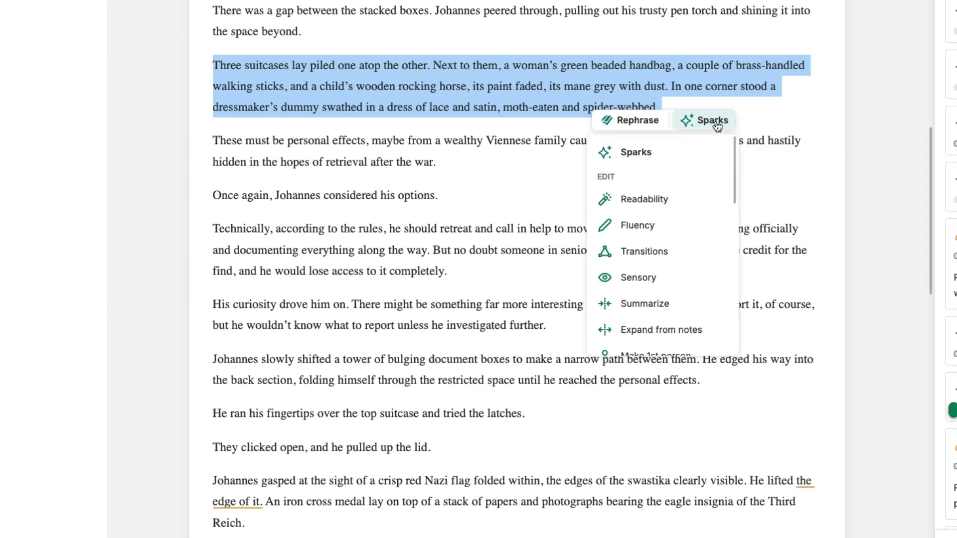
scroll(683, 272, down, 3)
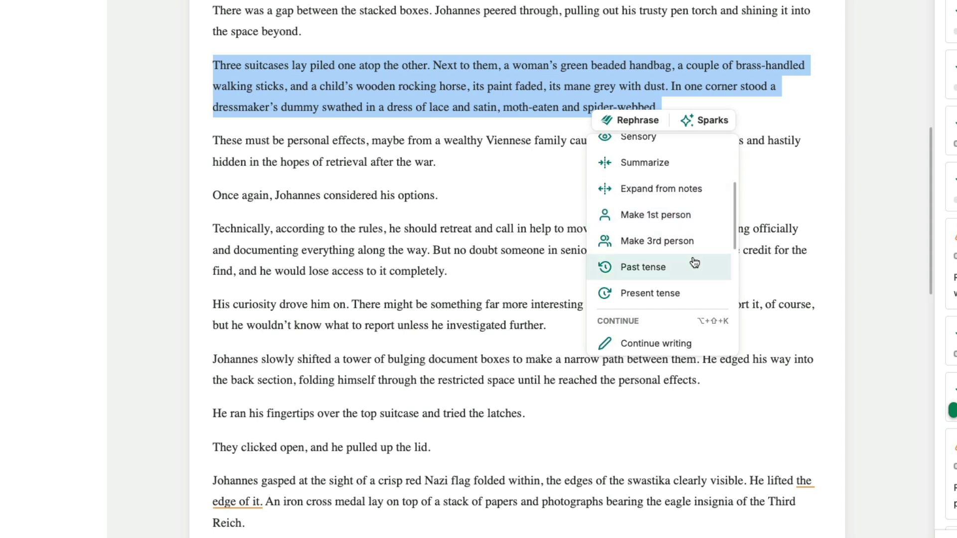
scroll(695, 263, down, 3)
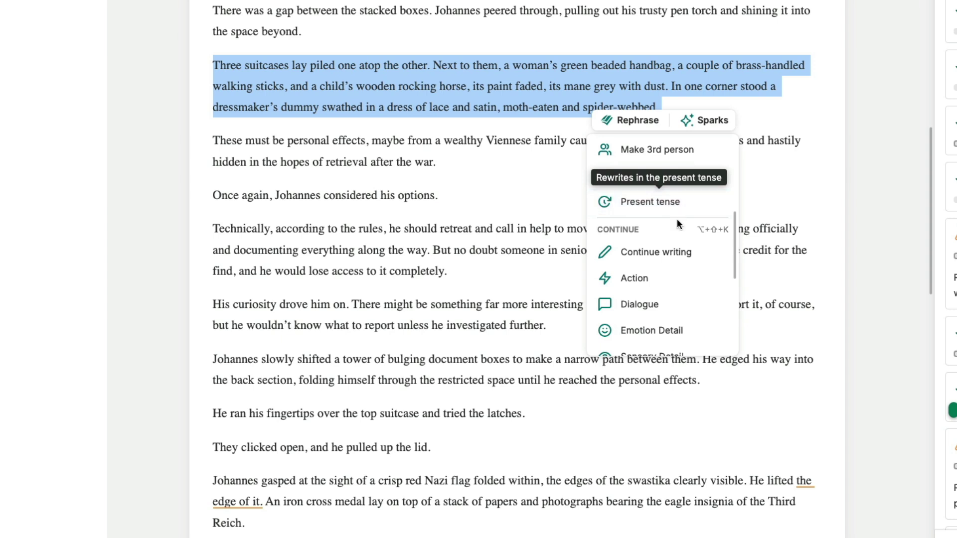
scroll(675, 229, down, 1)
scroll(680, 249, down, 2)
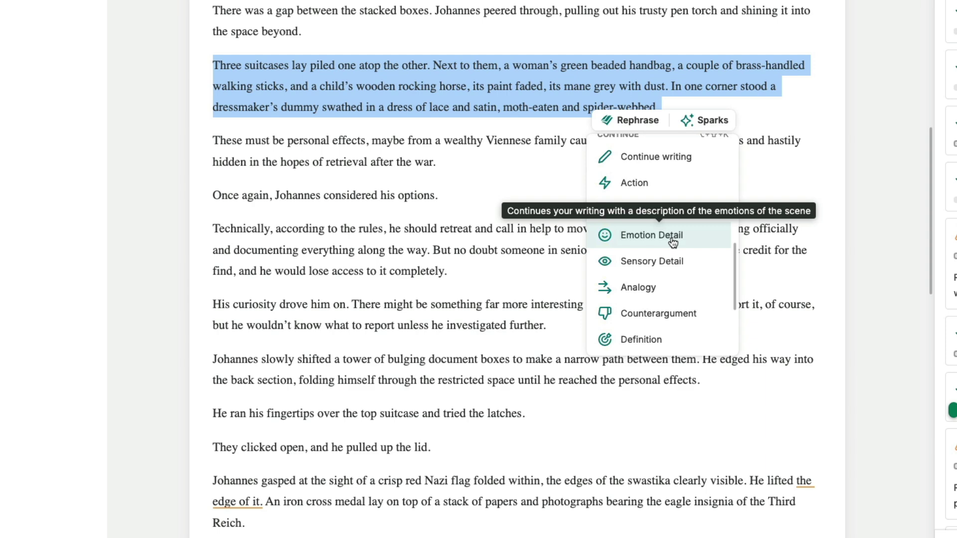
click(673, 235)
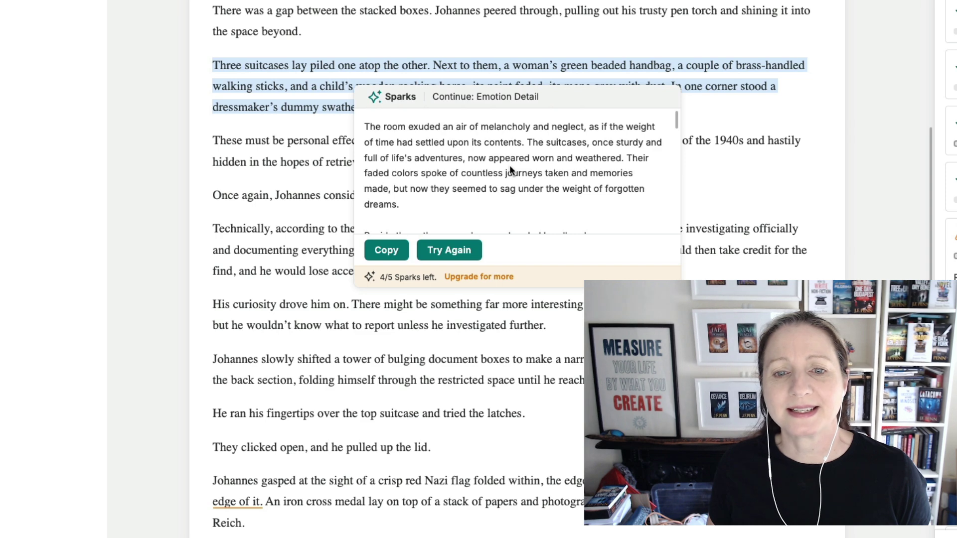
- Read the rocking-horse and dressmaker's-dummy continuation through, then close it unused
scroll(509, 168, down, 2)
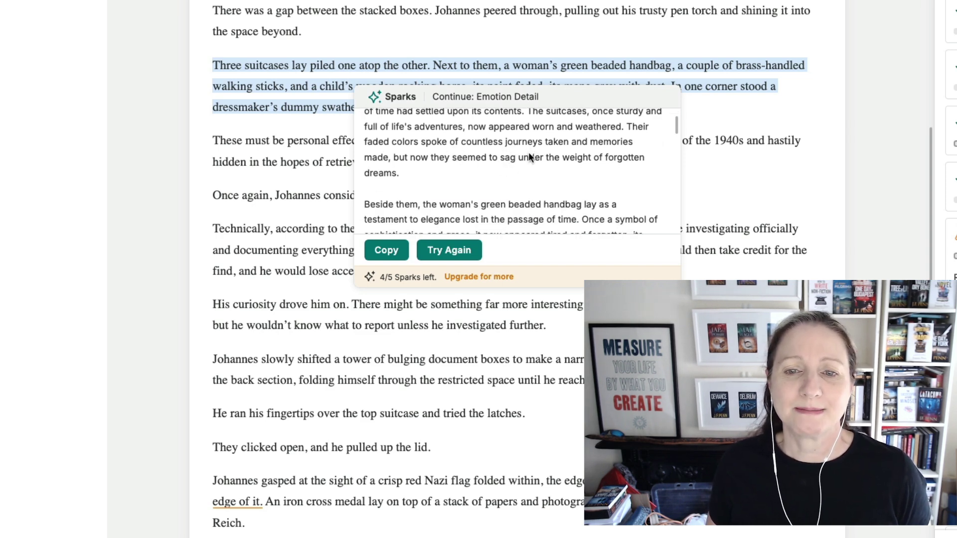
scroll(525, 160, down, 1)
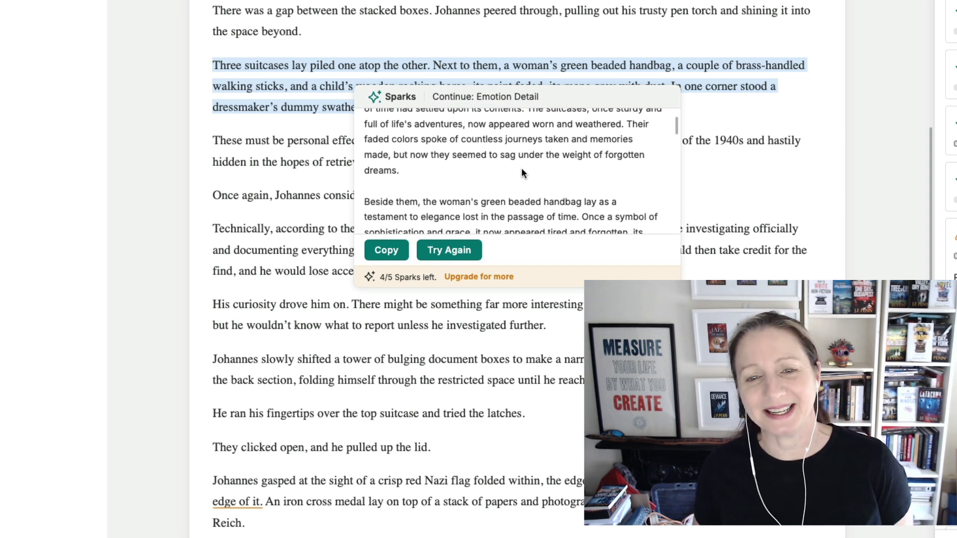
scroll(522, 171, down, 3)
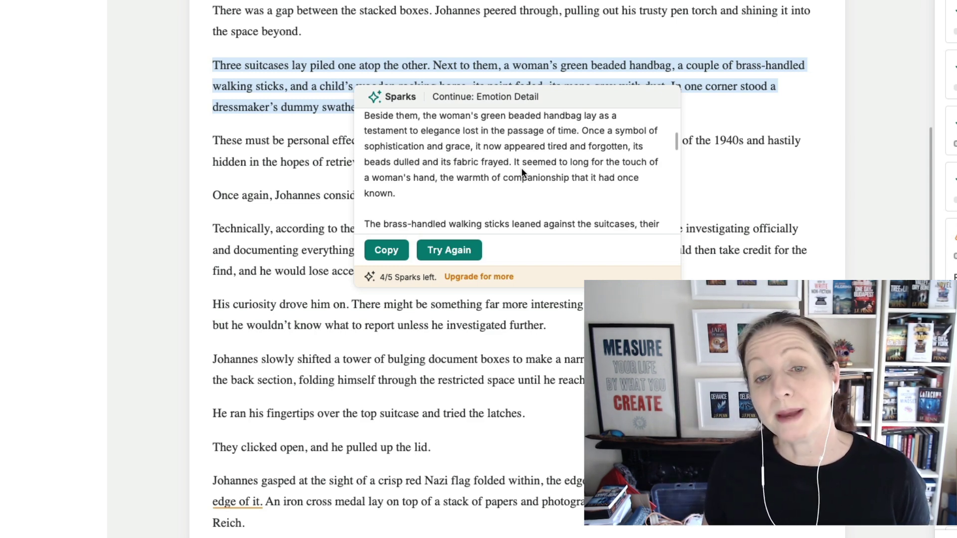
scroll(519, 173, down, 2)
scroll(519, 173, down, 1)
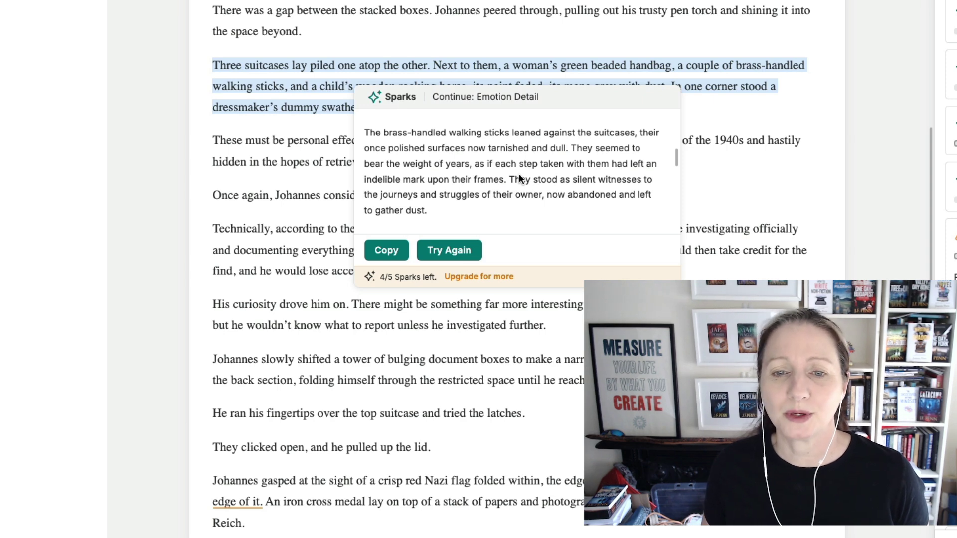
scroll(518, 174, down, 3)
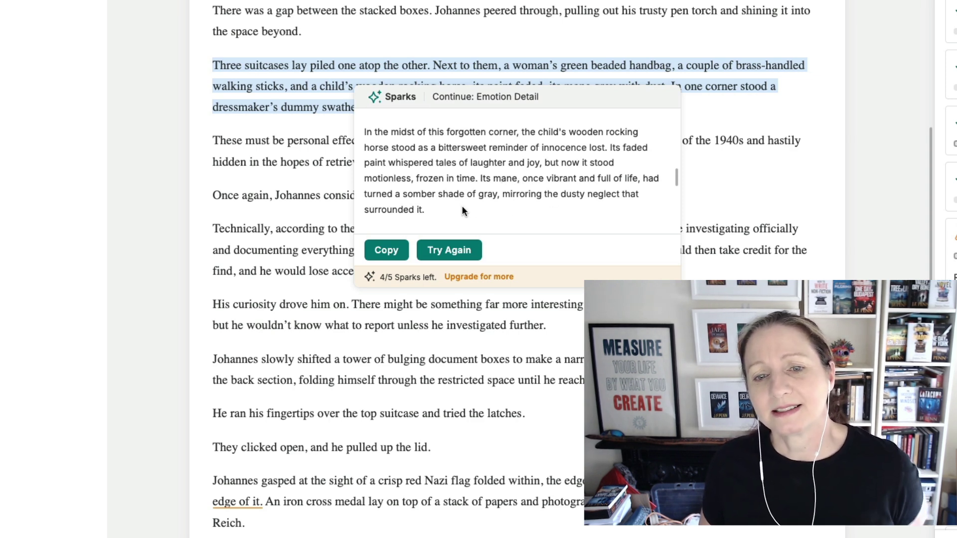
scroll(457, 207, down, 1)
scroll(459, 205, down, 3)
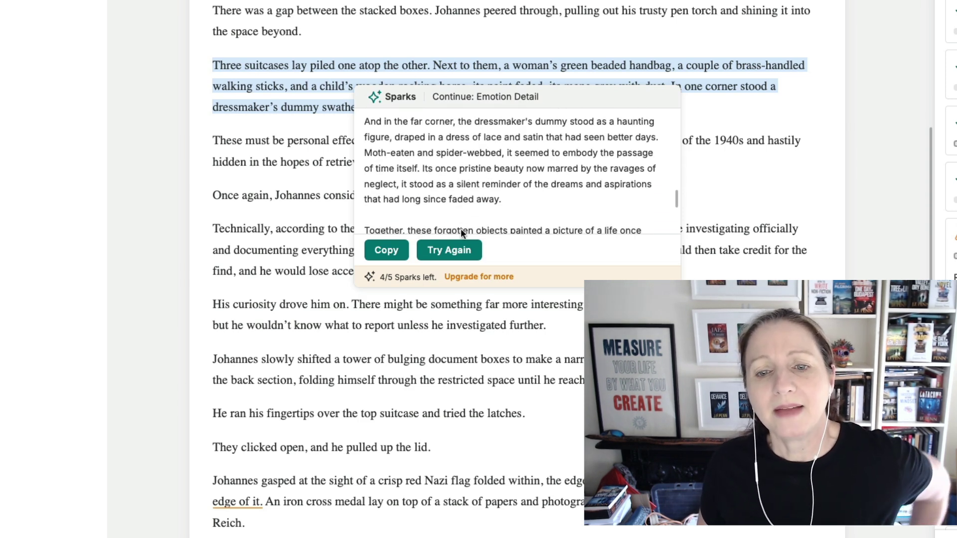
click(710, 86)
- Reselect the whole Three suitcases paragraph and bring up its Sparks options again
drag(214, 66, 660, 108)
click(713, 118)
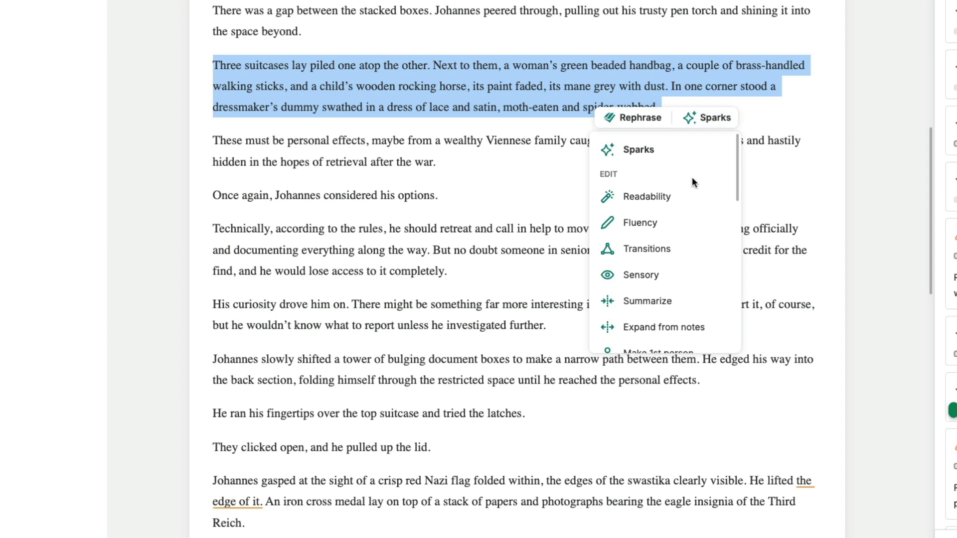
scroll(677, 257, down, 5)
- Generate a Sparks Continue > Action passage for the suitcases paragraph and read it without inserting
scroll(681, 261, down, 5)
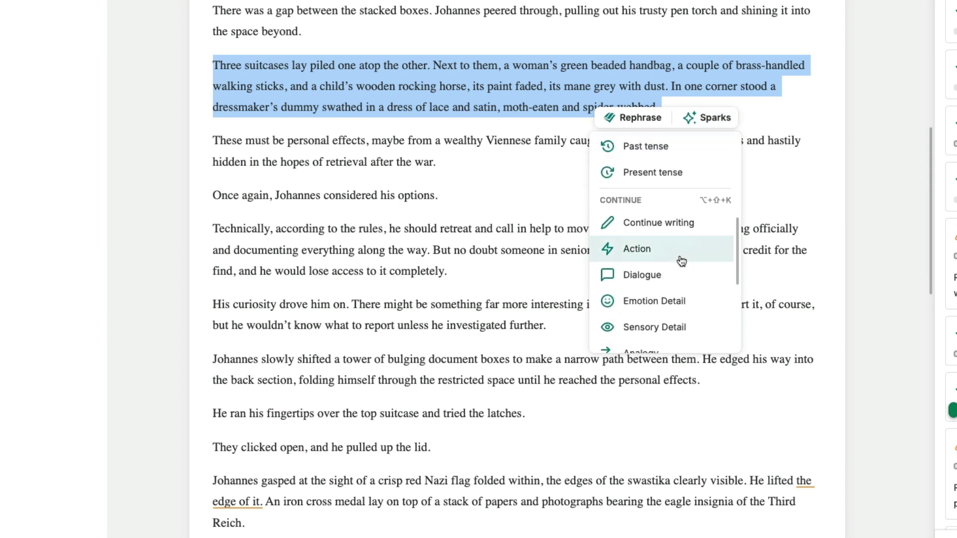
scroll(681, 261, down, 2)
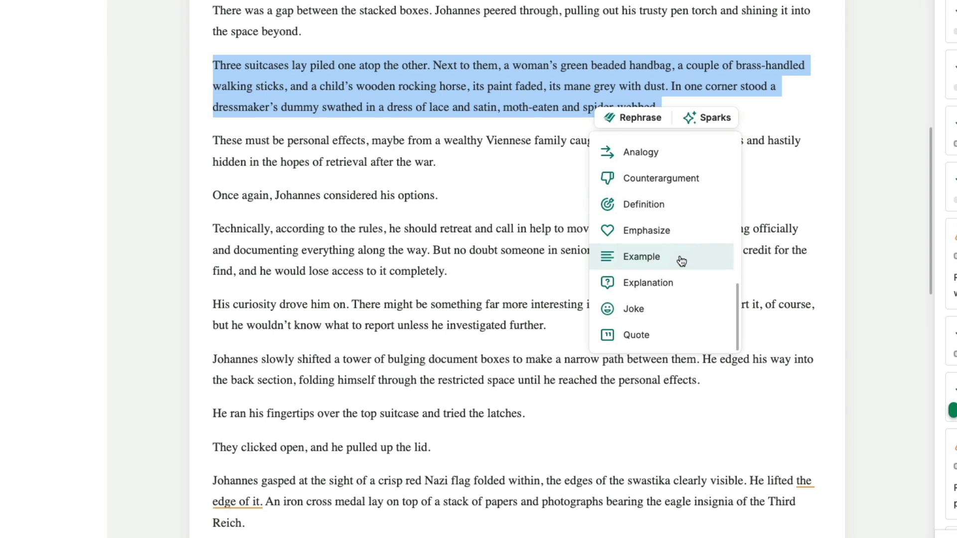
scroll(682, 261, up, 6)
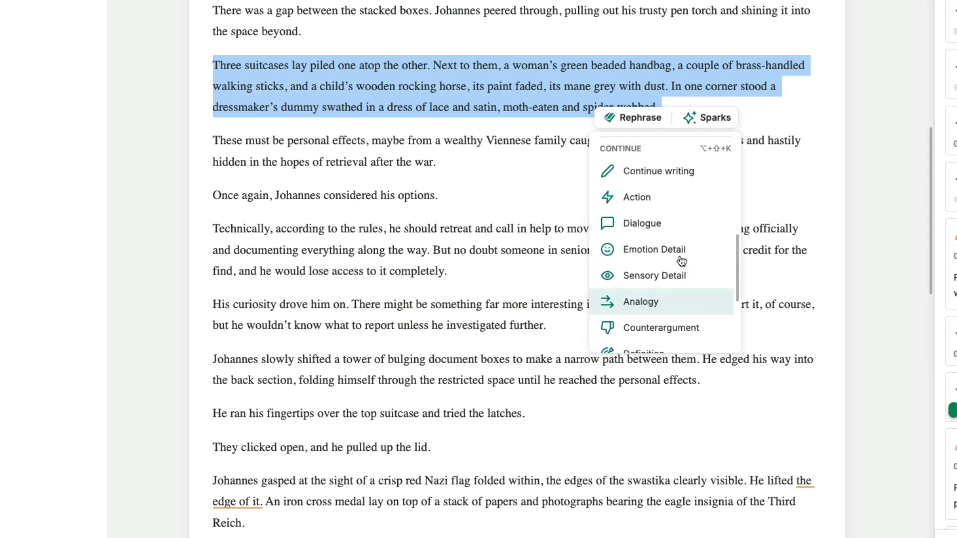
scroll(681, 261, up, 1)
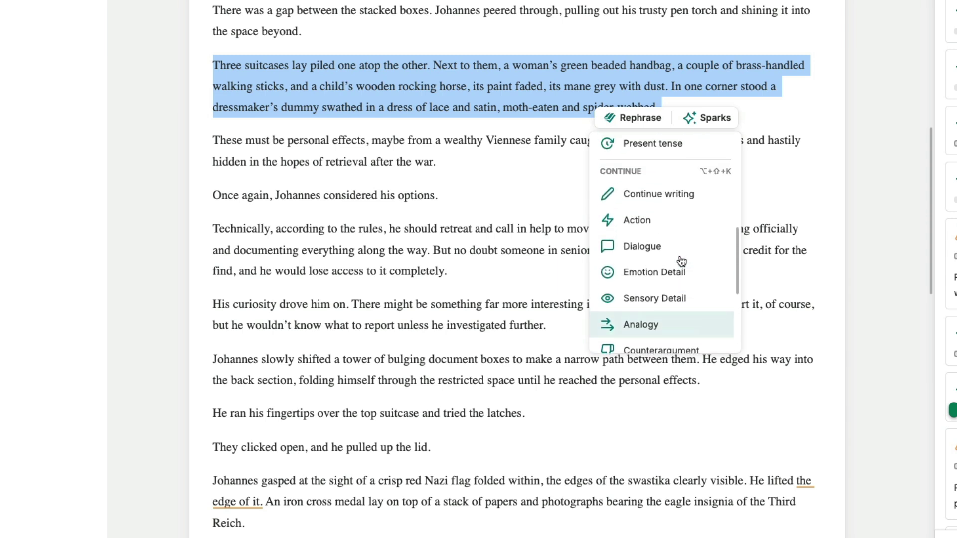
click(675, 224)
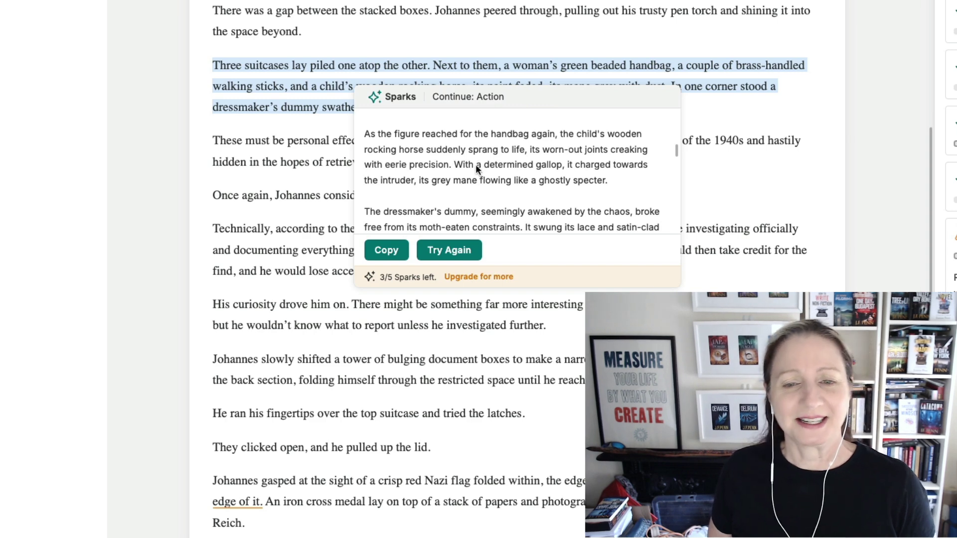
scroll(477, 169, down, 2)
scroll(478, 169, down, 1)
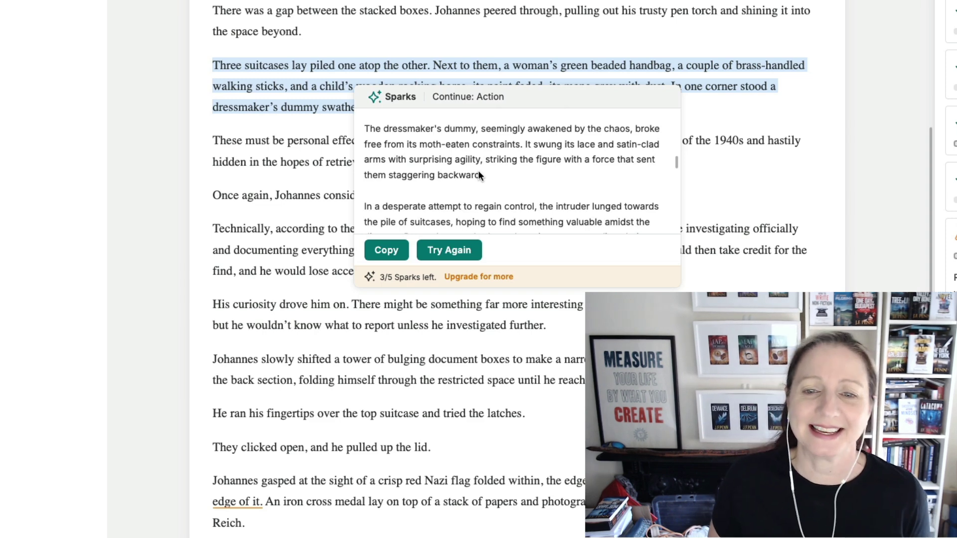
scroll(477, 174, down, 1)
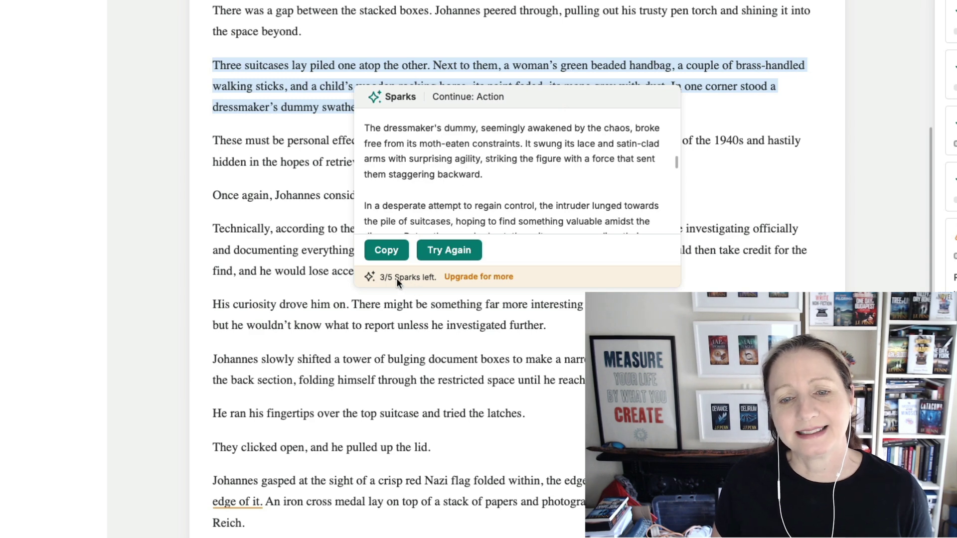
mouse_move(386, 282)
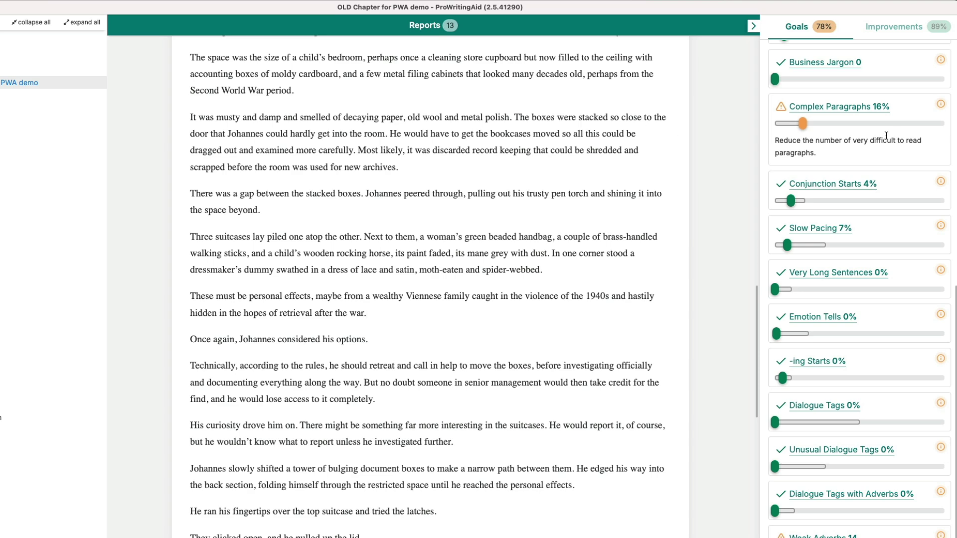
- Replace 'the edge of it.' with 'the edge.' and show the Reports list
scroll(833, 78, up, 8)
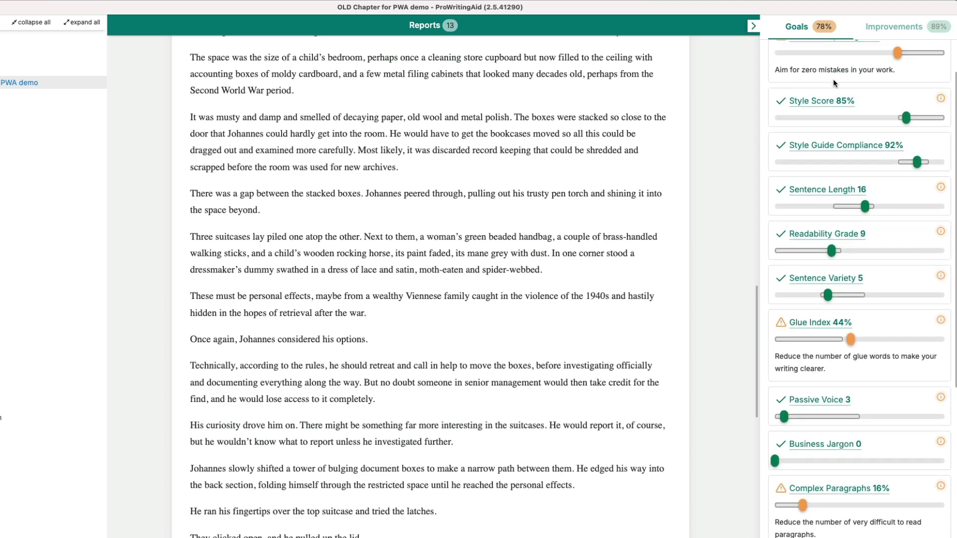
scroll(833, 79, up, 2)
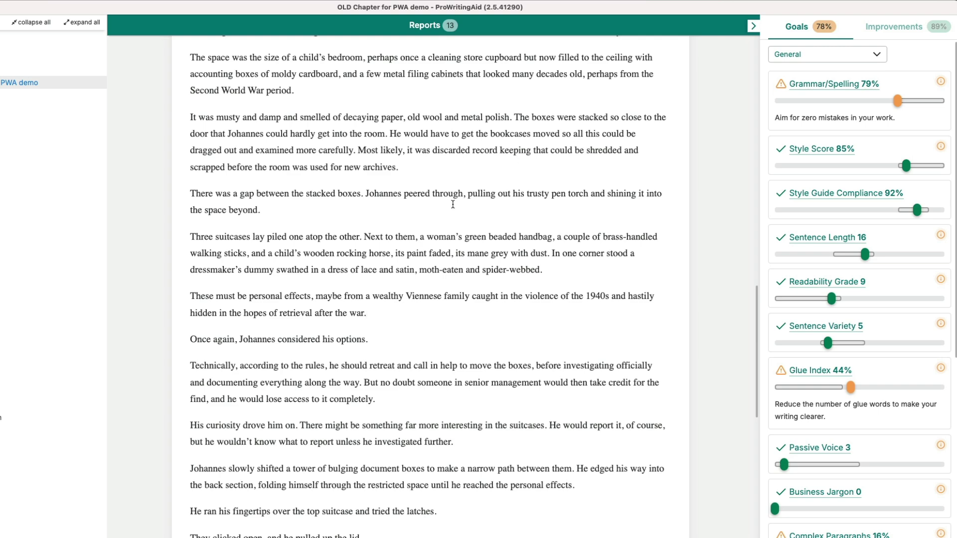
scroll(453, 205, down, 8)
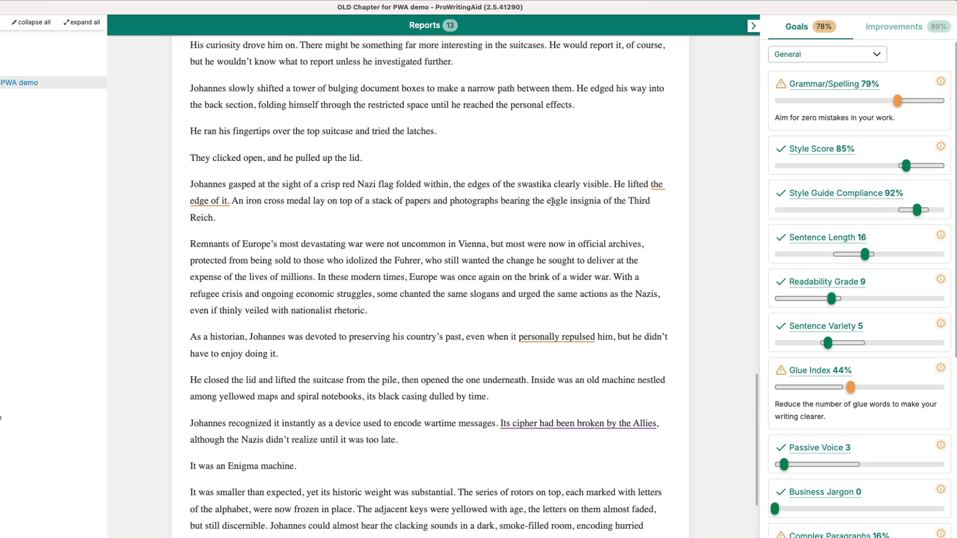
mouse_move(657, 185)
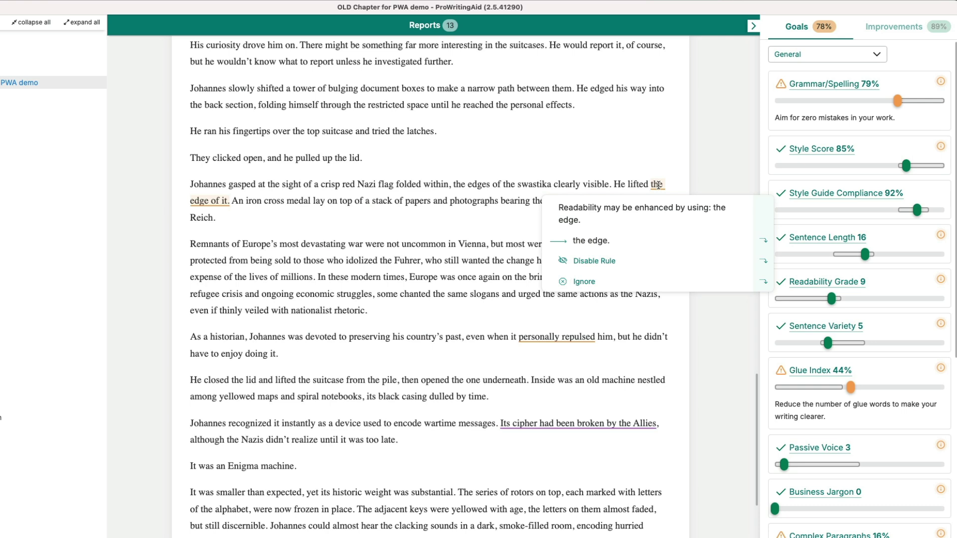
click(636, 220)
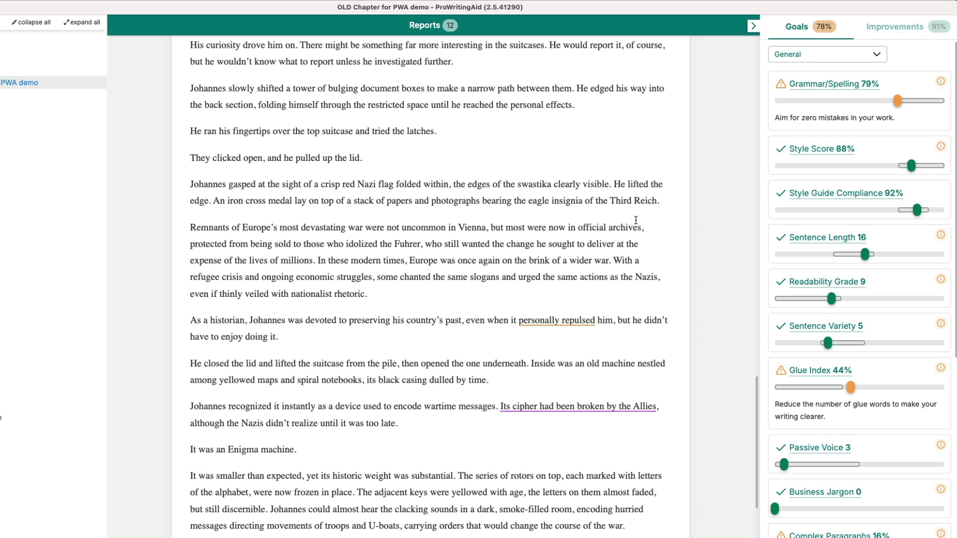
click(448, 29)
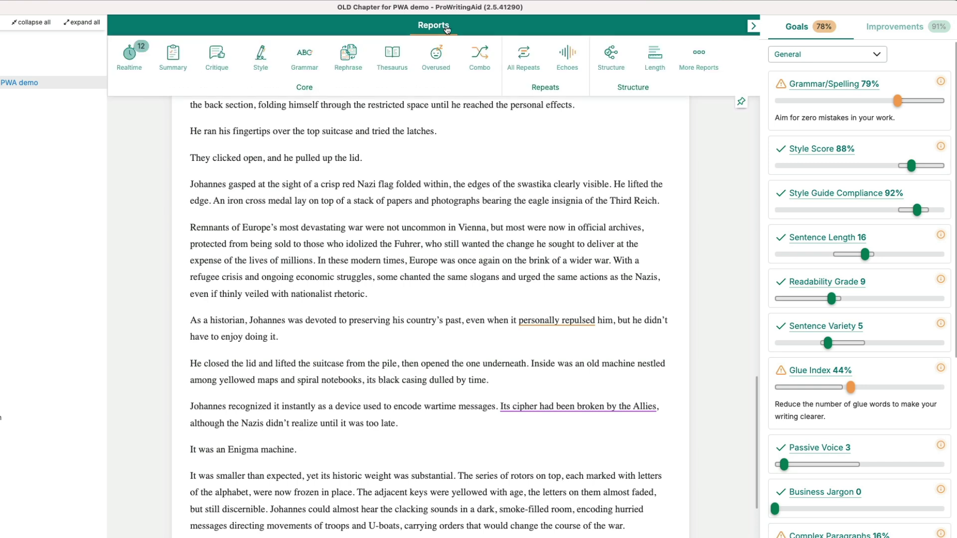
- Run the Summary report on the chapter, then close it to return to the editor
click(174, 55)
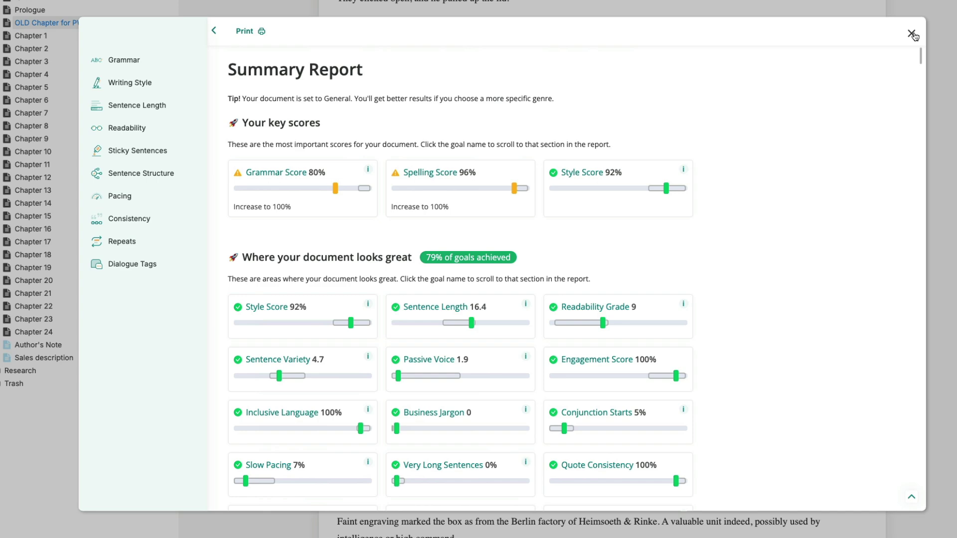
click(911, 33)
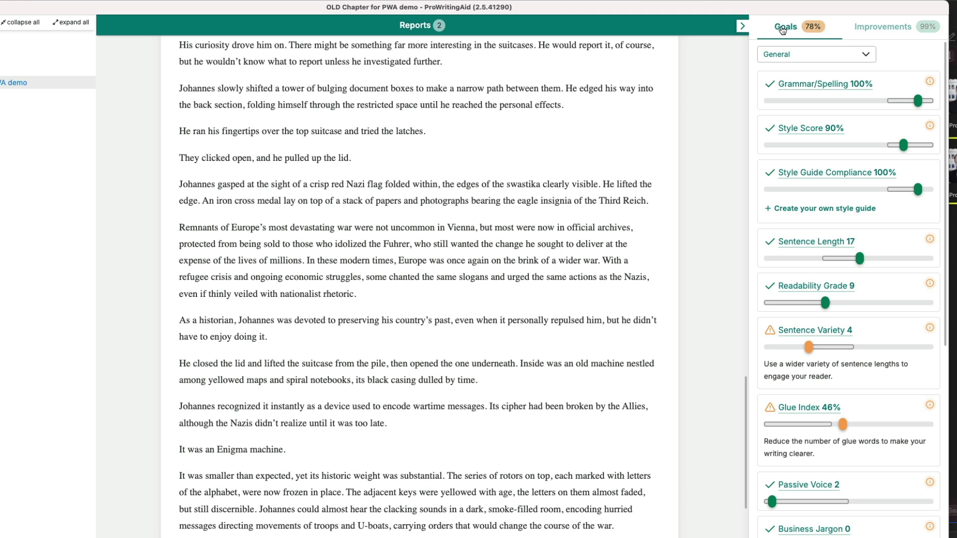
- Set the chapter's writing genre to Creative > Thriller in the Goals panel
click(857, 57)
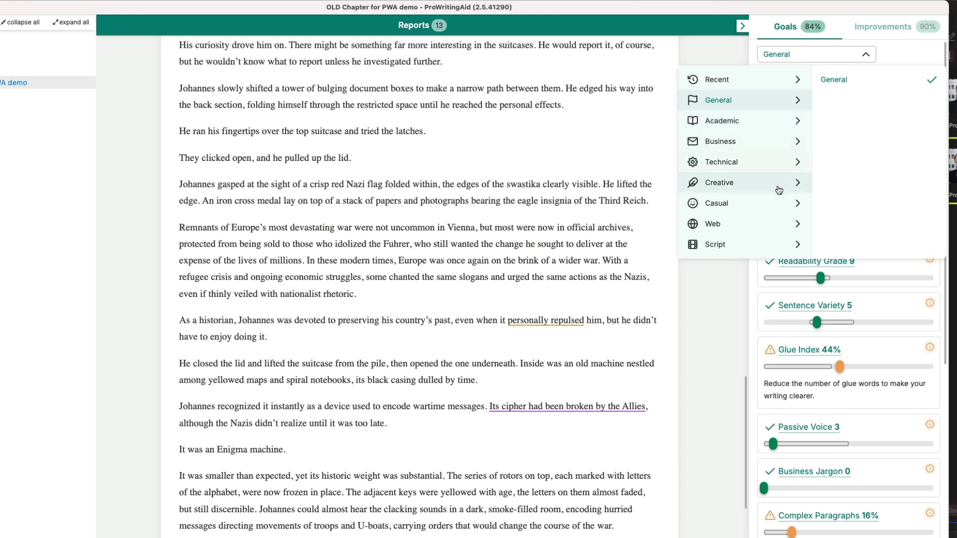
click(799, 185)
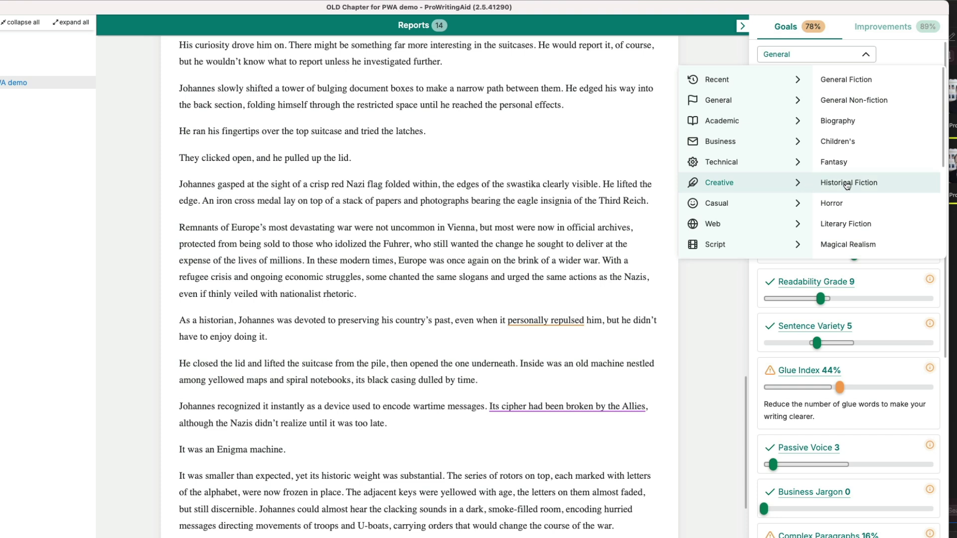
scroll(849, 186, down, 5)
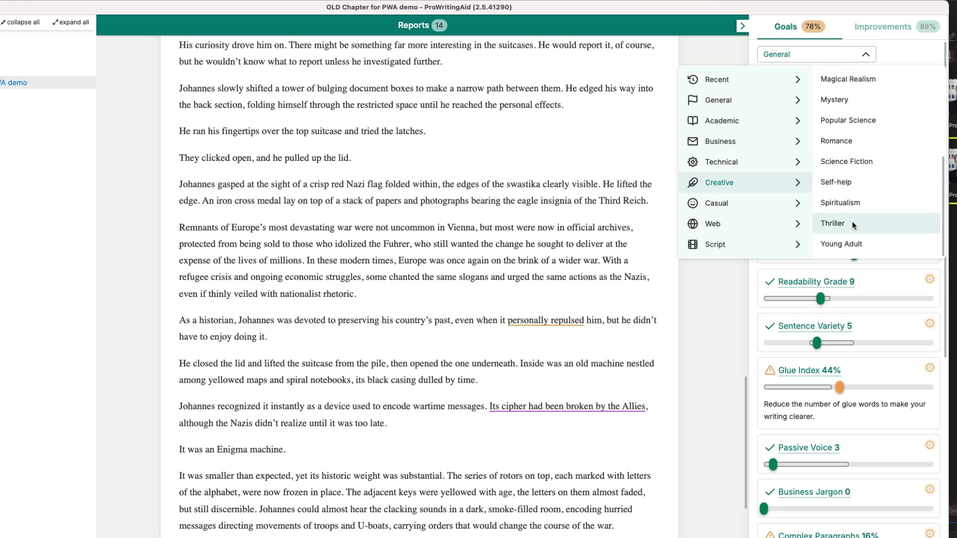
click(853, 225)
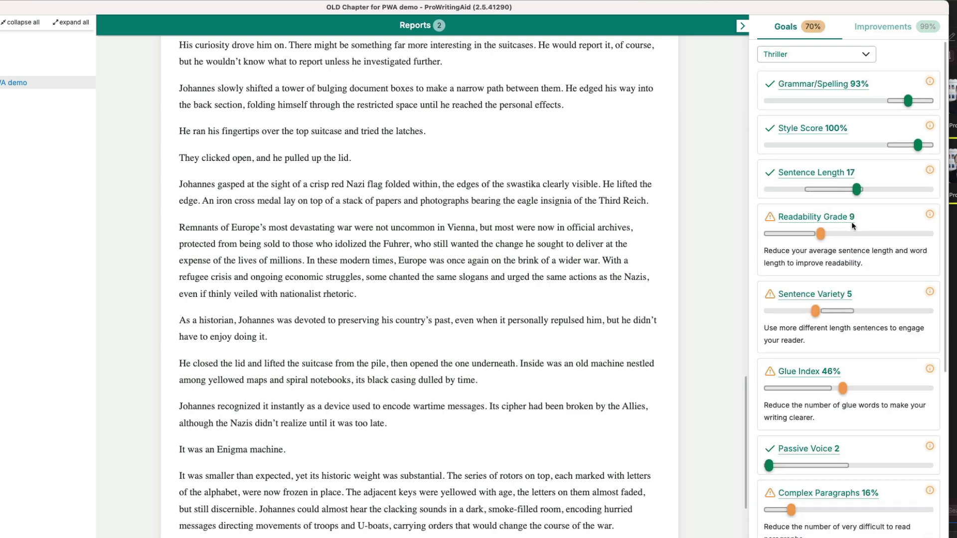
- Read and close the sticky-sentences explanation for the 44% Glue Index
scroll(851, 221, down, 5)
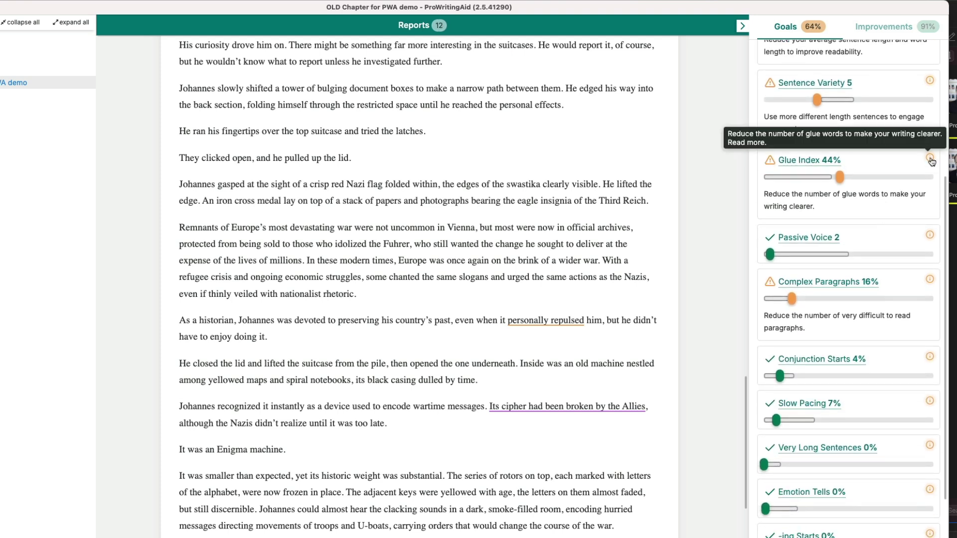
click(929, 158)
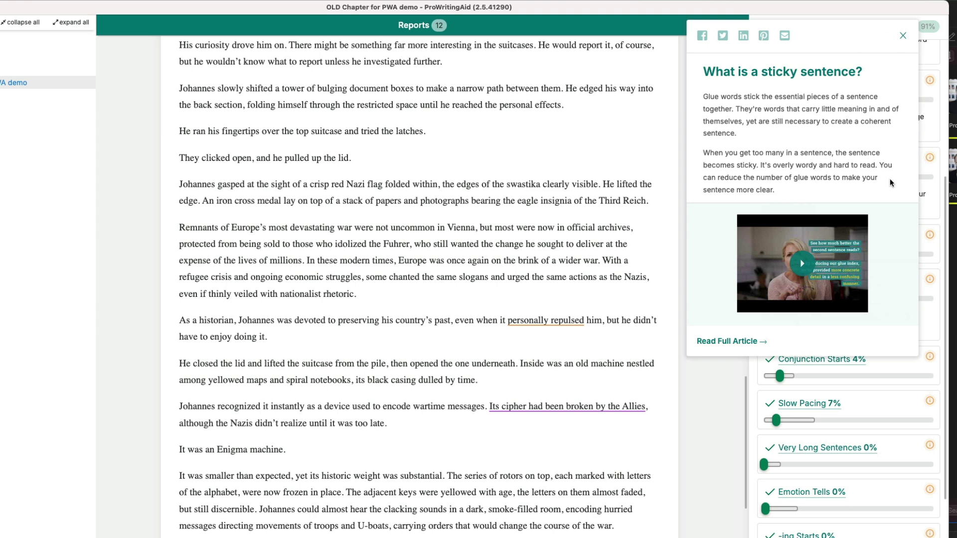
click(902, 35)
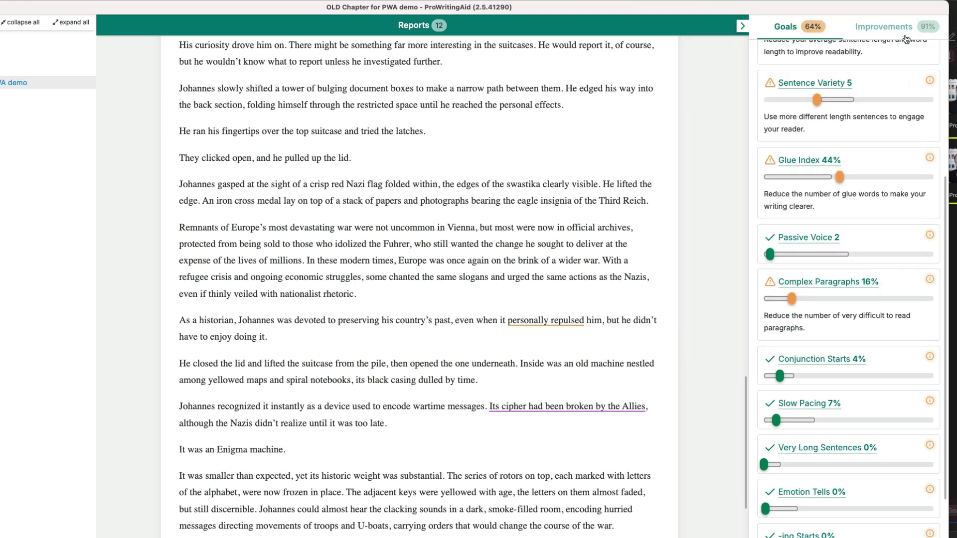
- Run the Summary report on the chapter and read its grammar, spelling and style sections
click(437, 25)
click(167, 53)
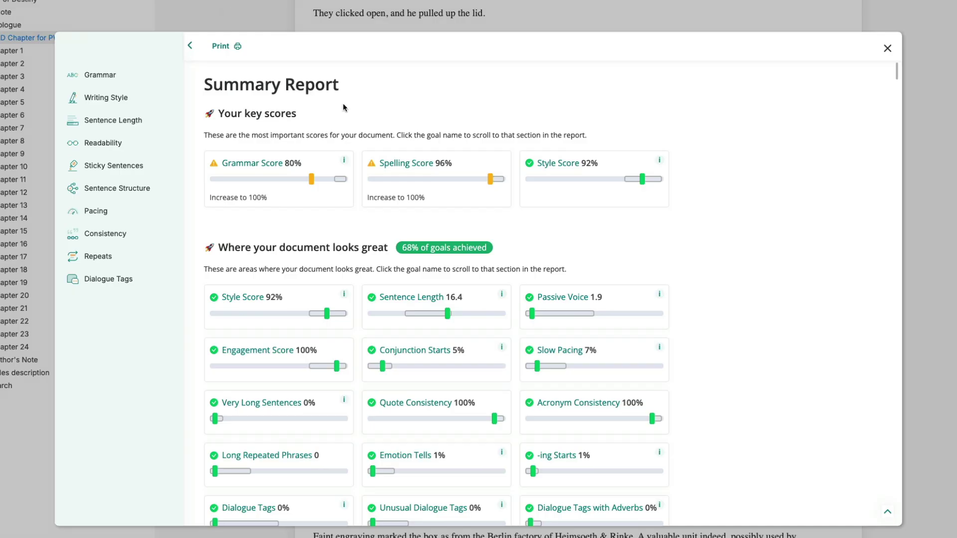
scroll(369, 196, down, 2)
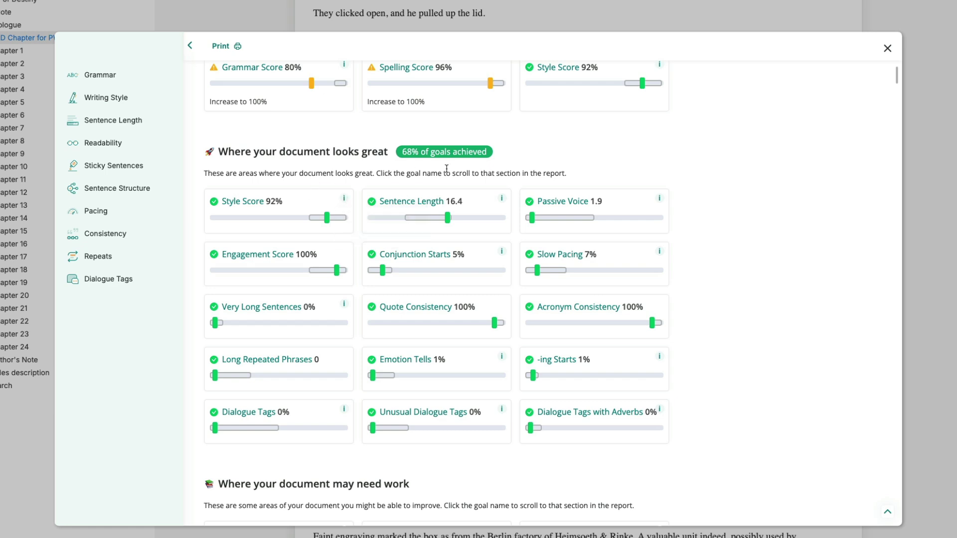
scroll(446, 168, down, 8)
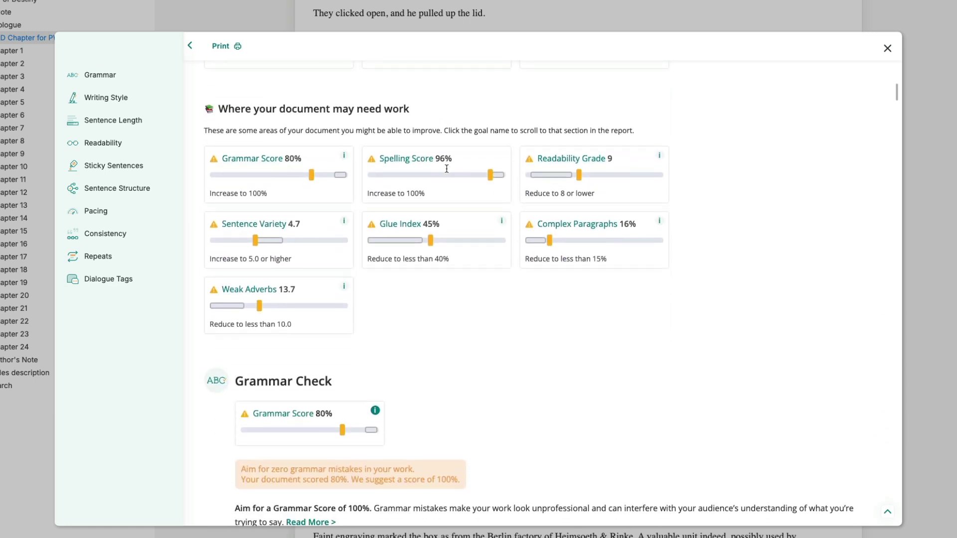
scroll(446, 168, down, 1)
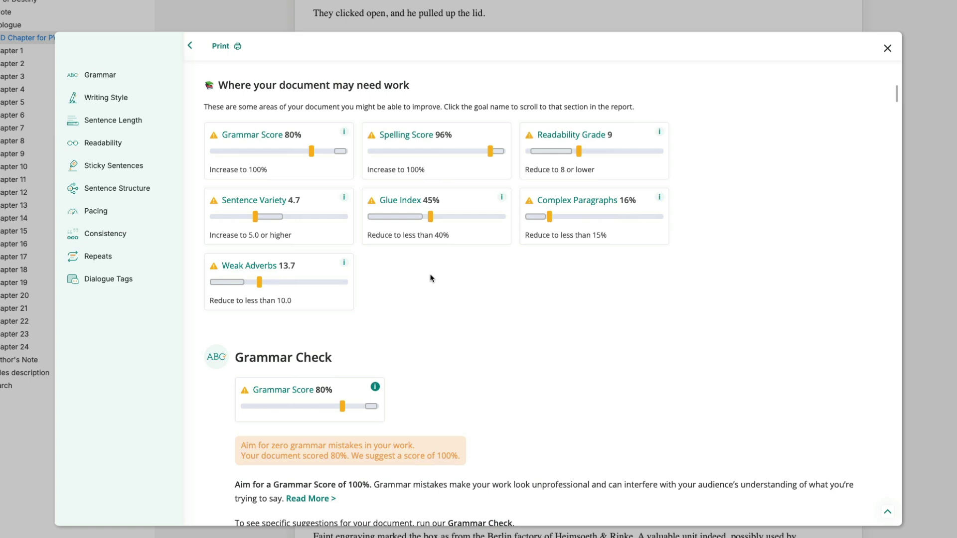
scroll(431, 278, down, 3)
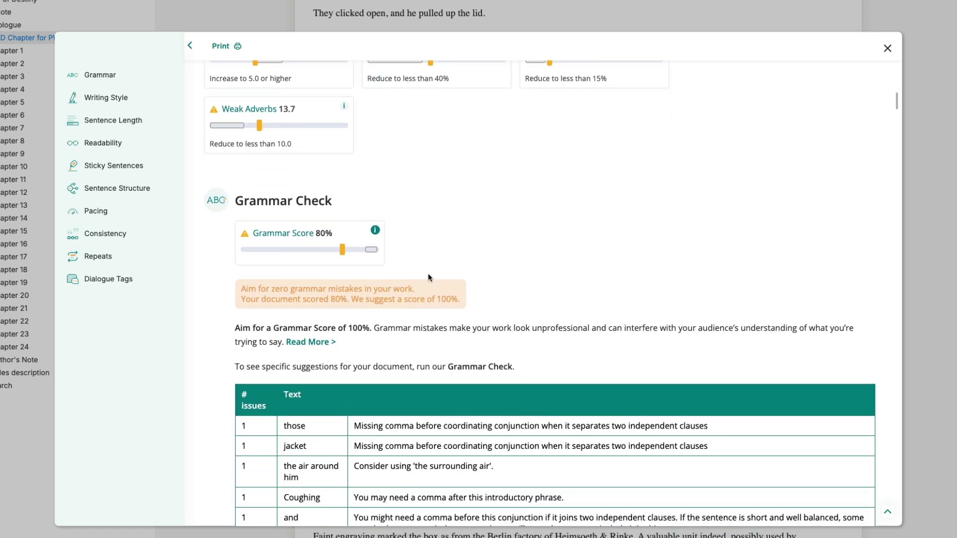
scroll(428, 277, down, 3)
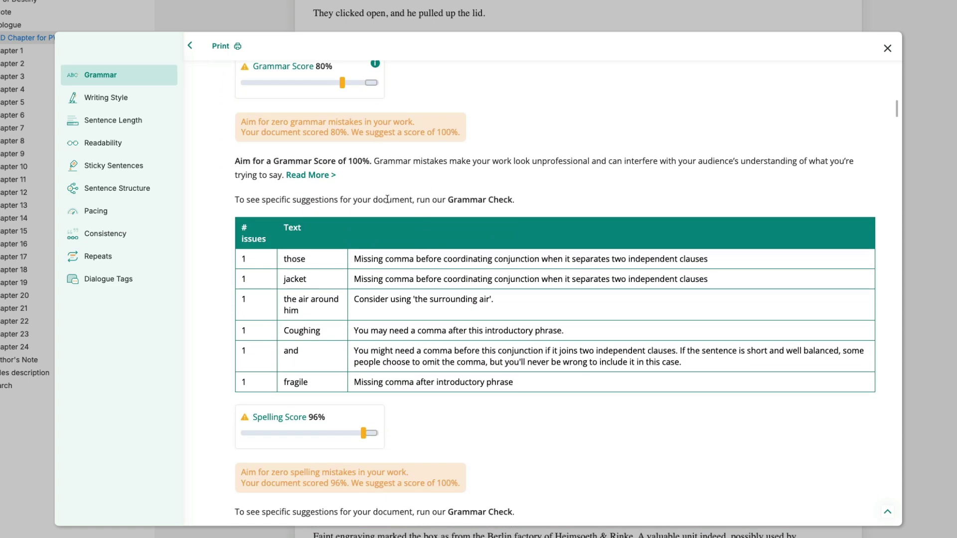
scroll(417, 272, down, 3)
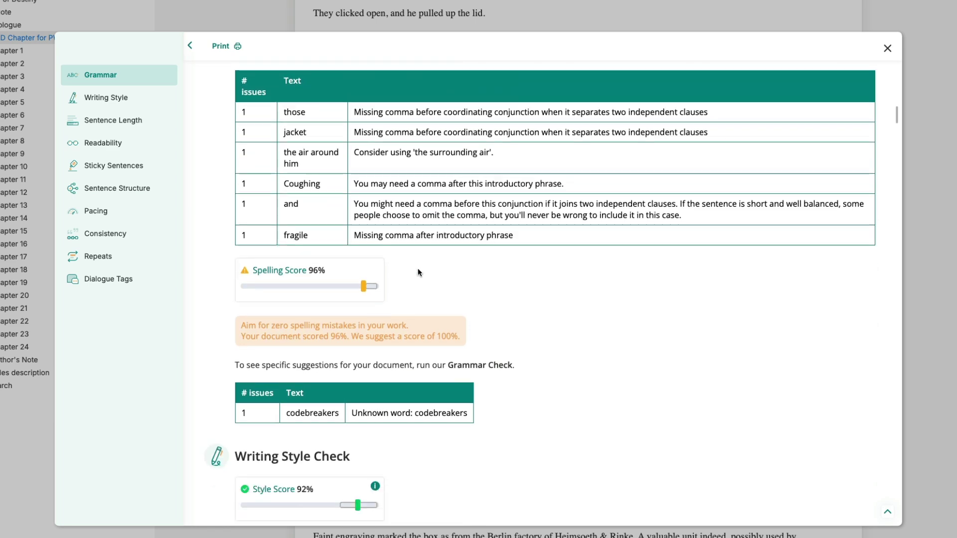
scroll(417, 272, down, 1)
scroll(417, 273, down, 2)
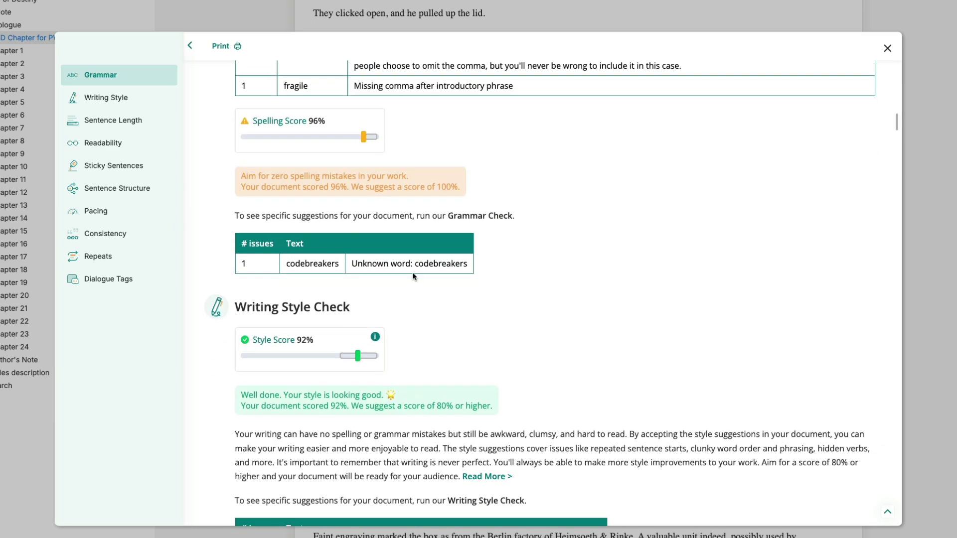
scroll(413, 277, down, 3)
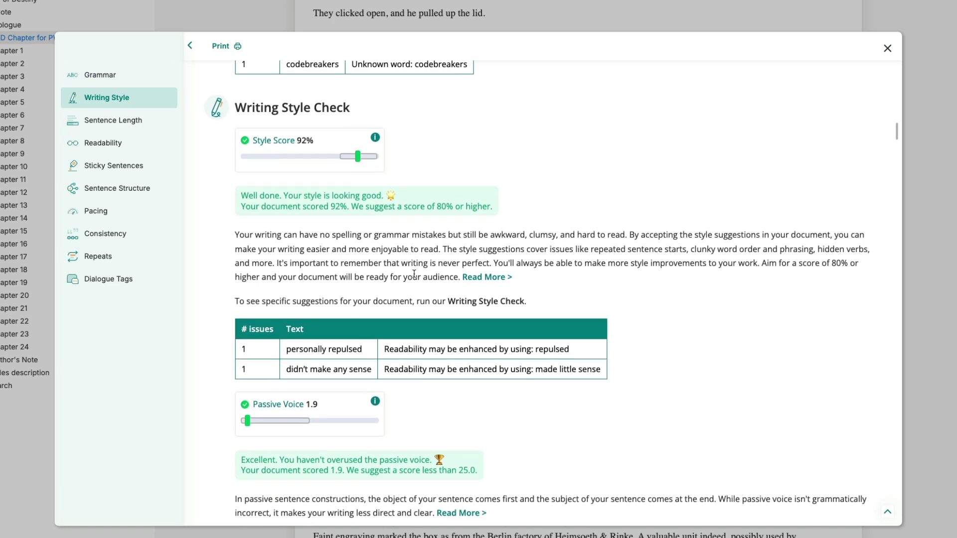
scroll(413, 275, down, 1)
scroll(414, 276, down, 5)
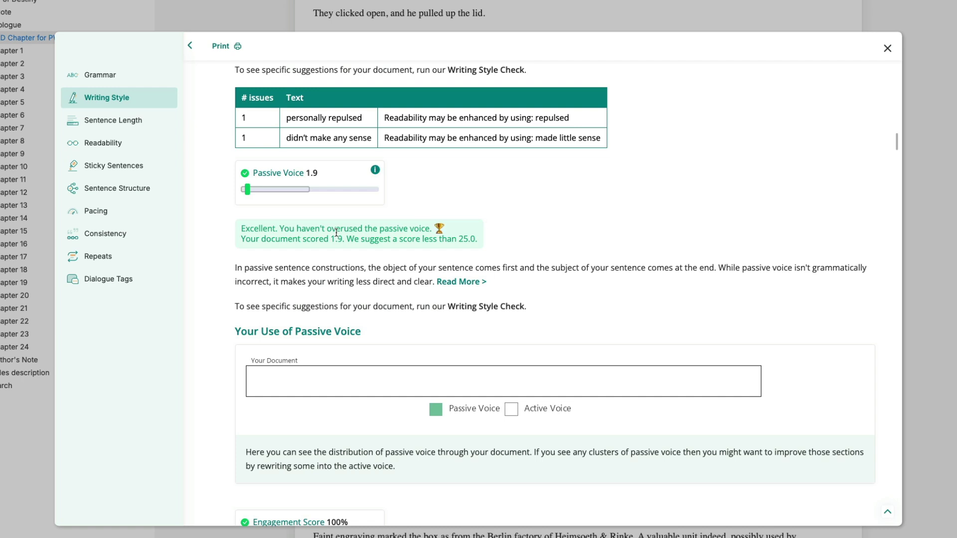
scroll(337, 233, down, 8)
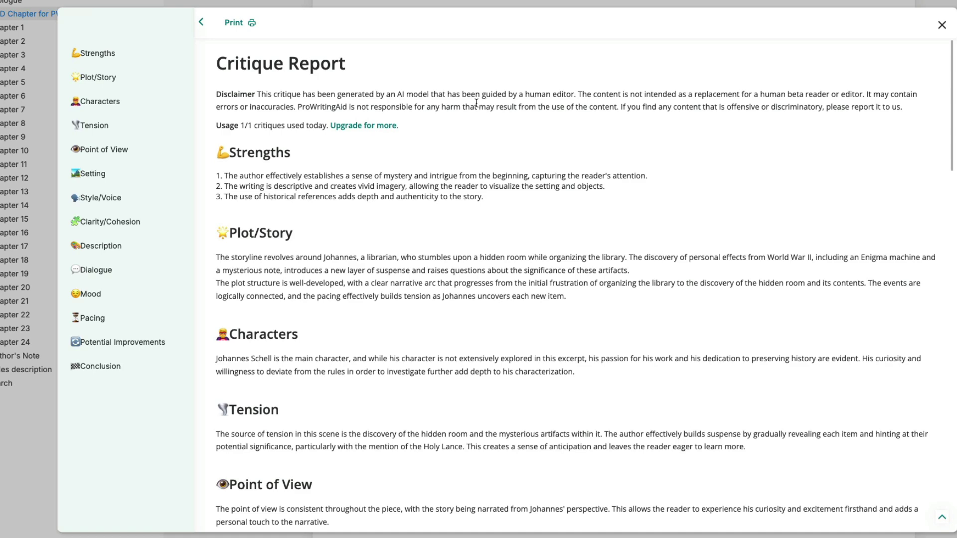
- Read the Critique Report's strengths, plot, characters and tension sections
scroll(418, 110, down, 2)
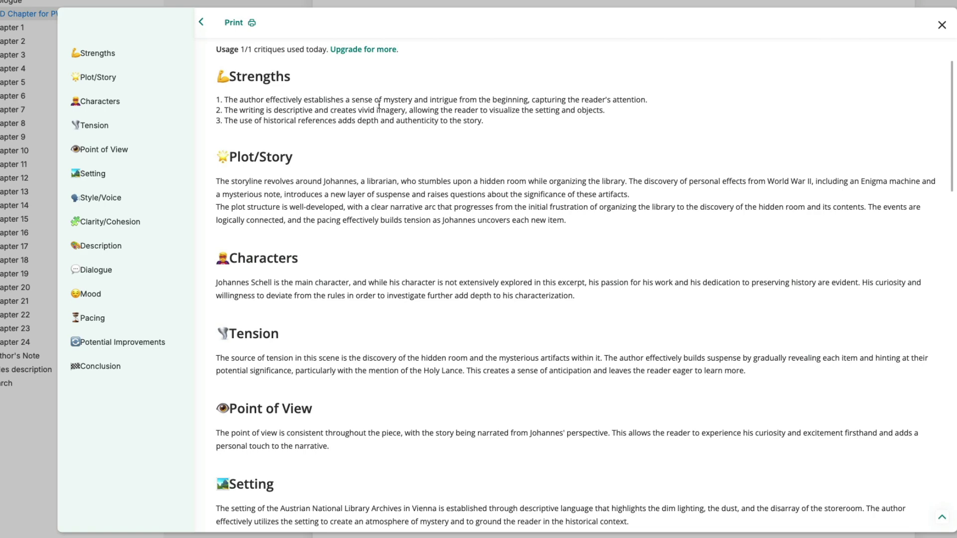
scroll(379, 104, down, 3)
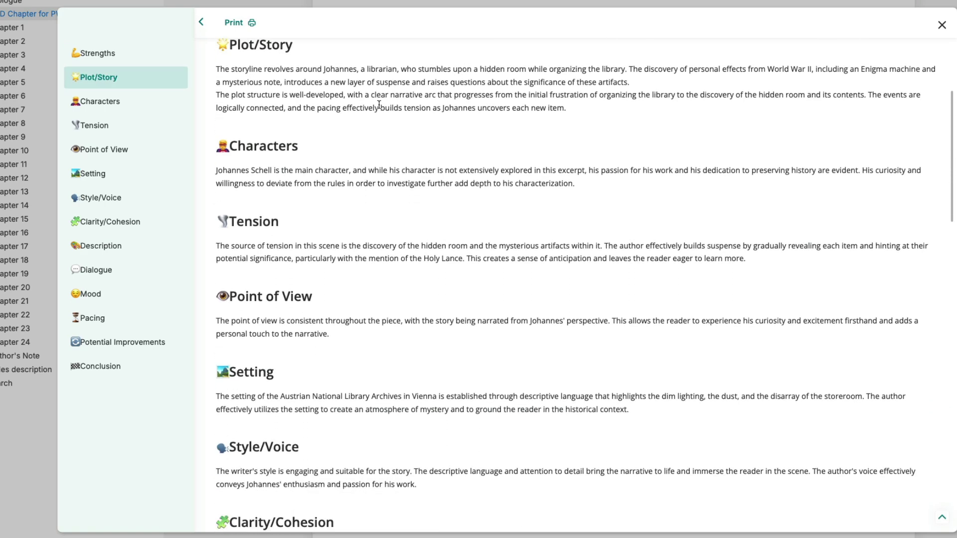
scroll(378, 107, down, 3)
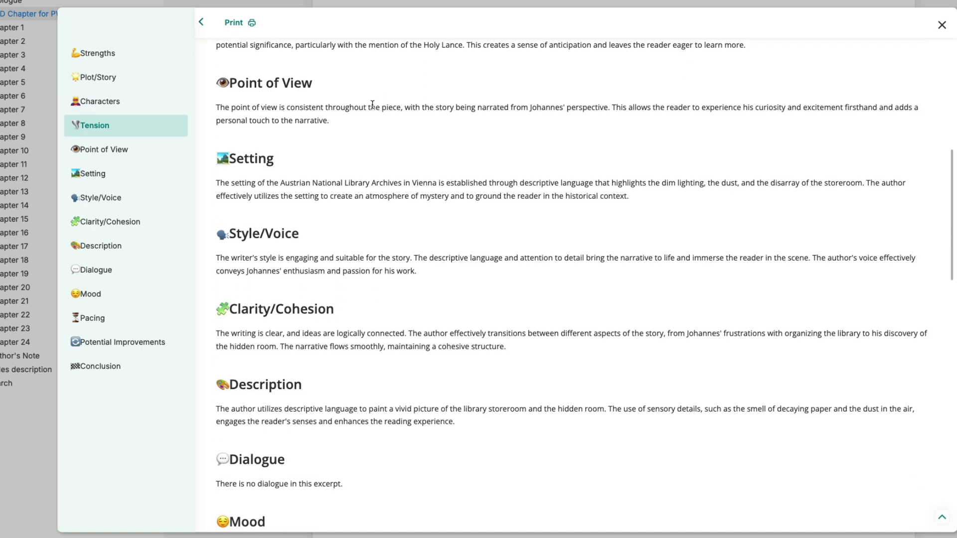
scroll(364, 106, down, 5)
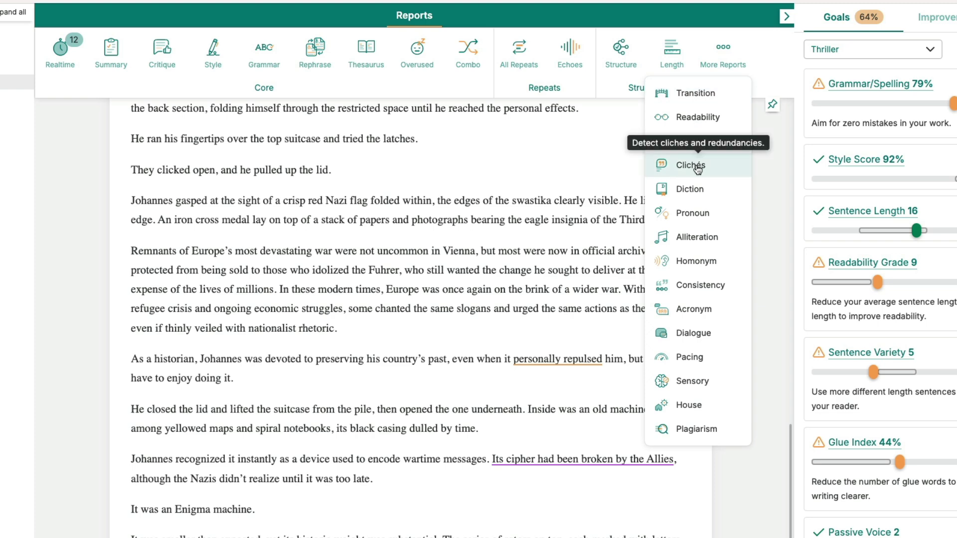
- Run the Clichés report, expand Redundancies, and jump to 'his heart sank' in the text
click(696, 167)
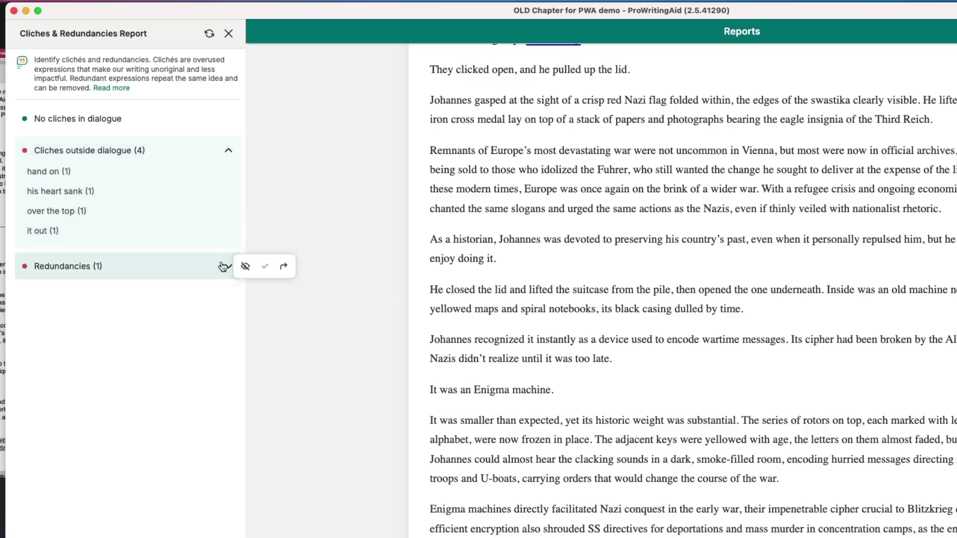
click(223, 266)
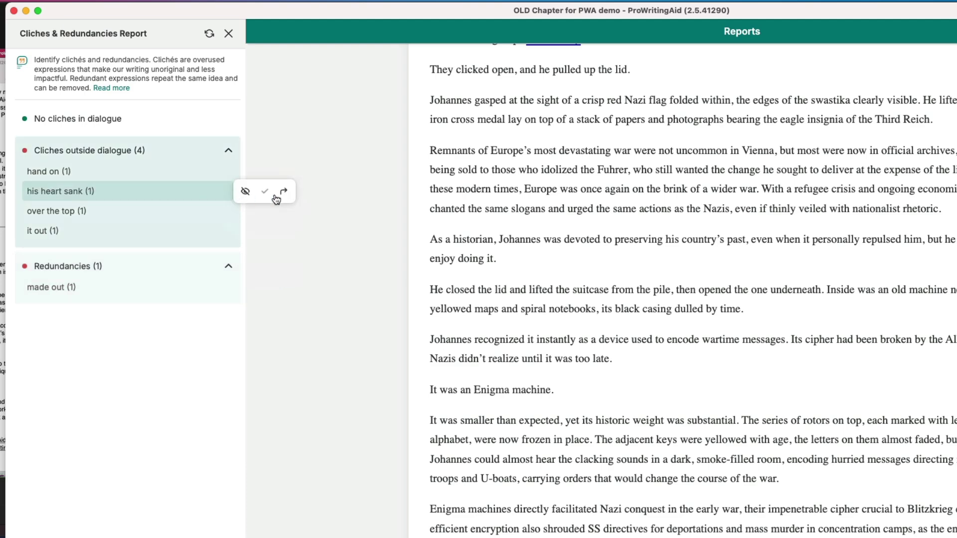
click(284, 193)
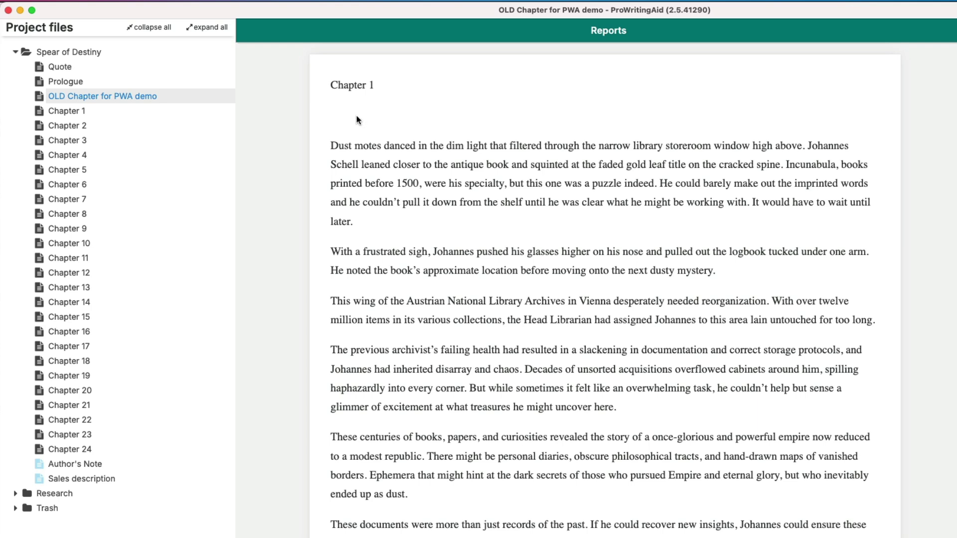
- Open Chapter 1 from the Spear of Destiny project files
click(81, 114)
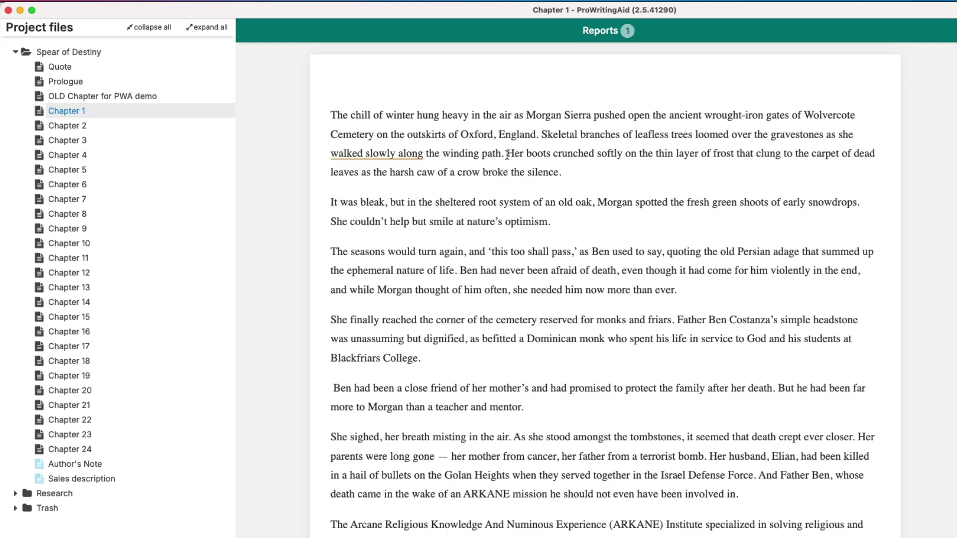